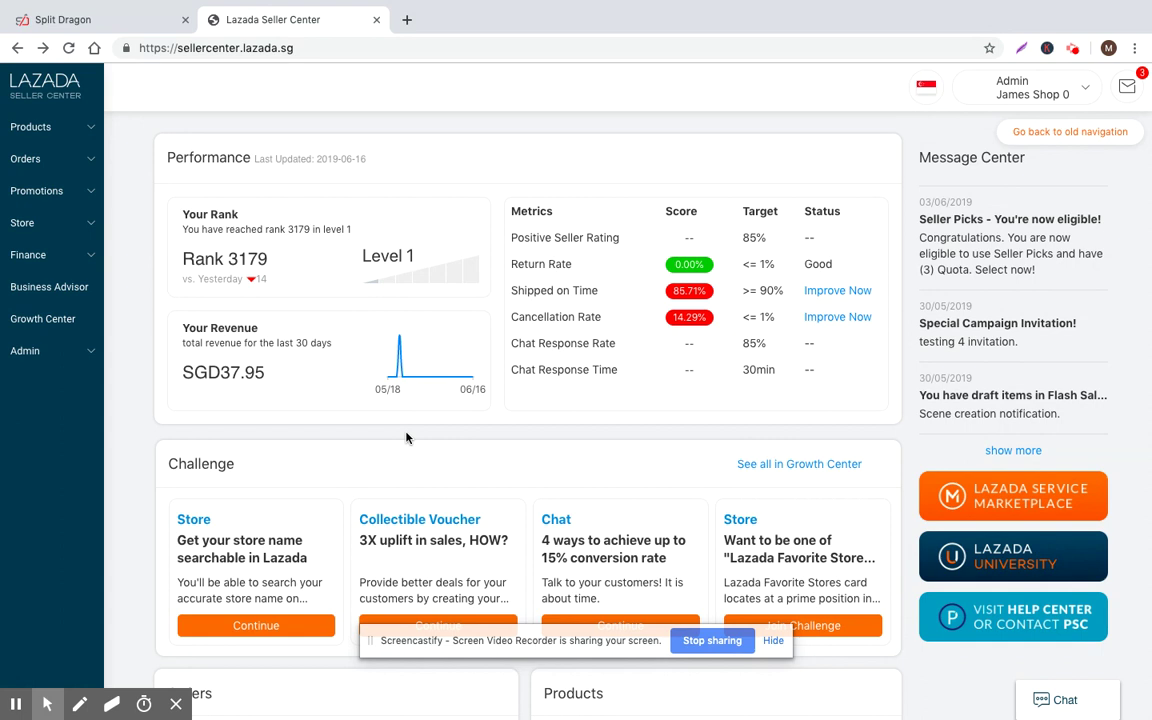
Step: Open the Campaign Management page from the promotions section
{"action": "left_click", "coordinate": [773, 640]}
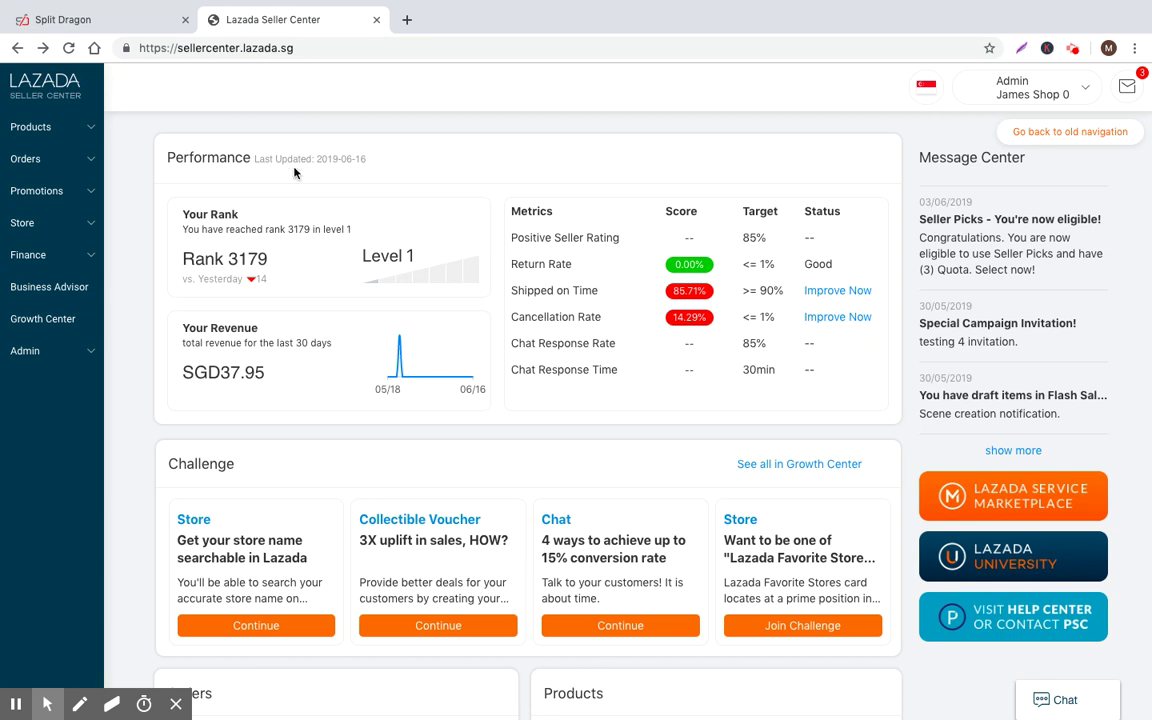
{"action": "left_click", "coordinate": [60, 188]}
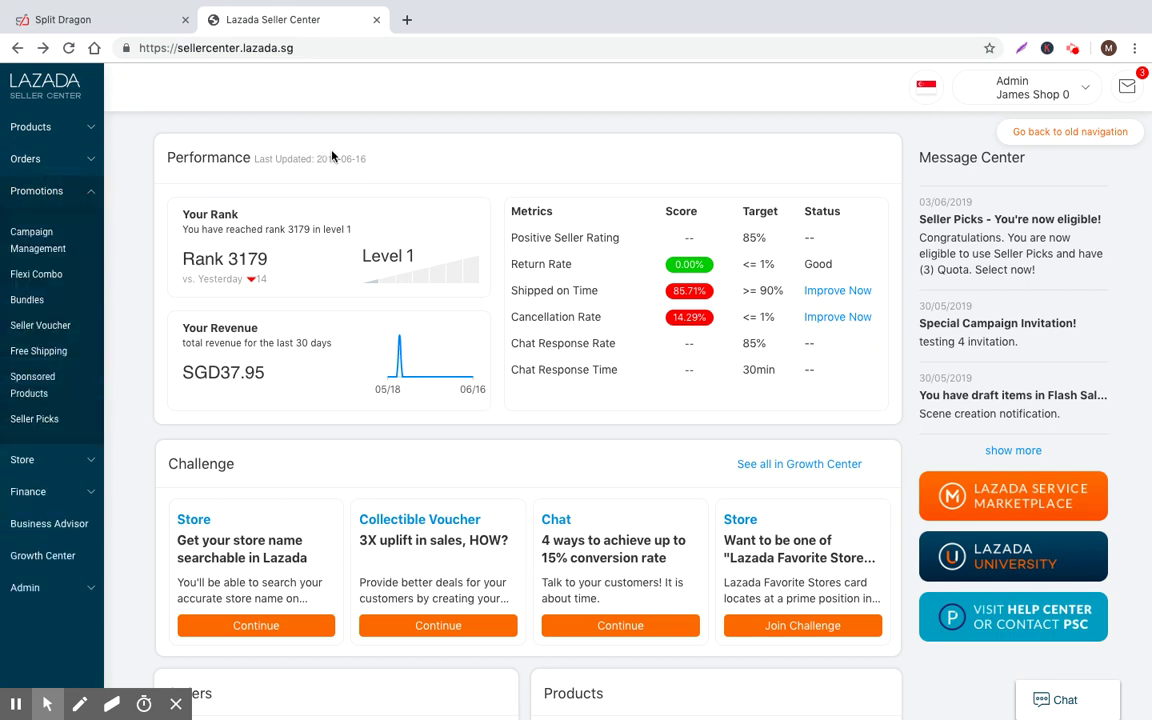
{"action": "left_click", "coordinate": [36, 236]}
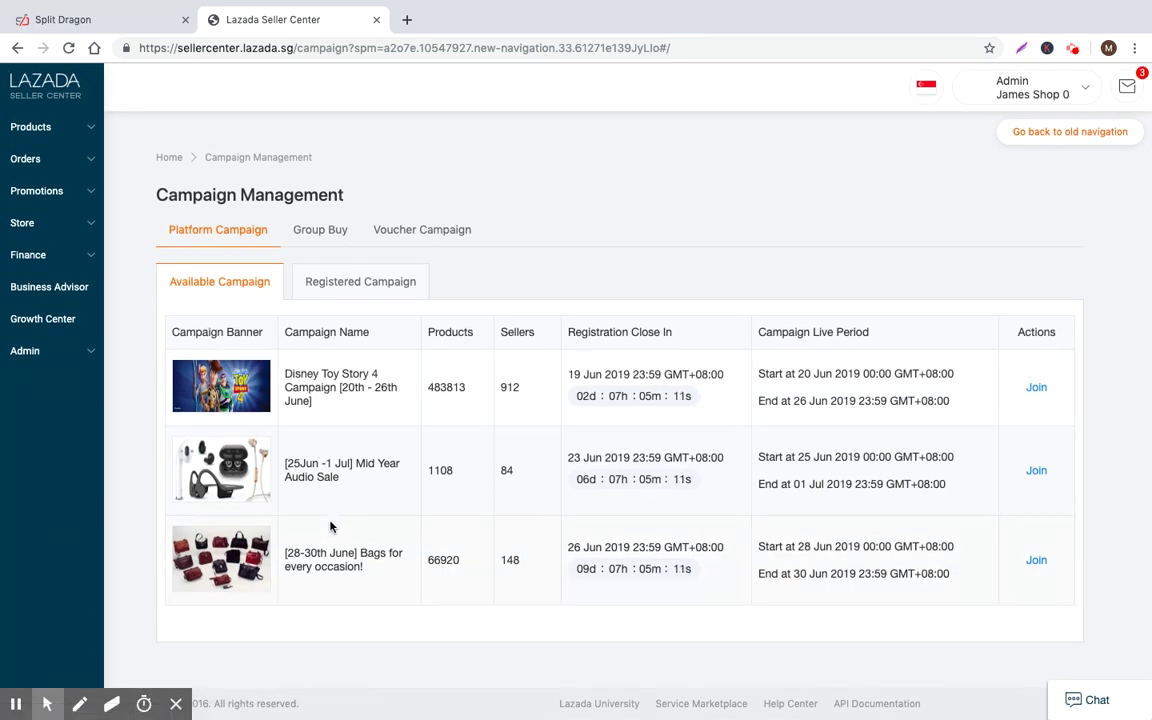
Step: Open the Disney Toy Story 4 Campaign and examine its campaign period and registration deadline
{"action": "left_click", "coordinate": [290, 377]}
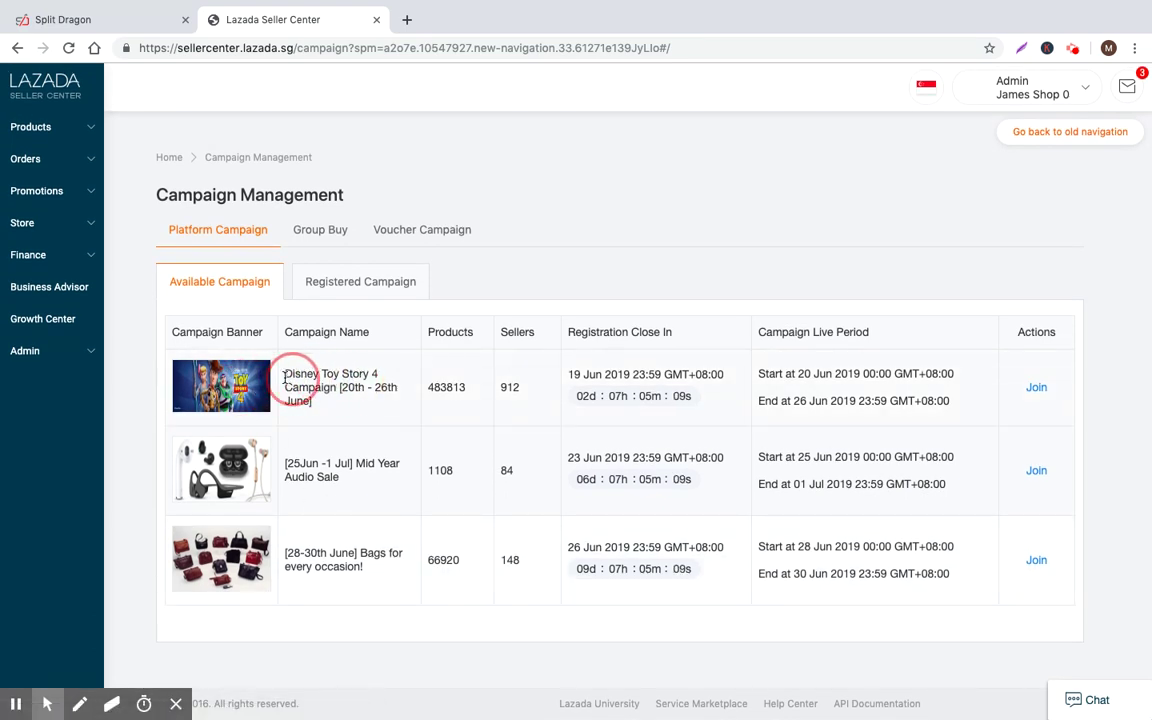
{"action": "left_click", "coordinate": [236, 374]}
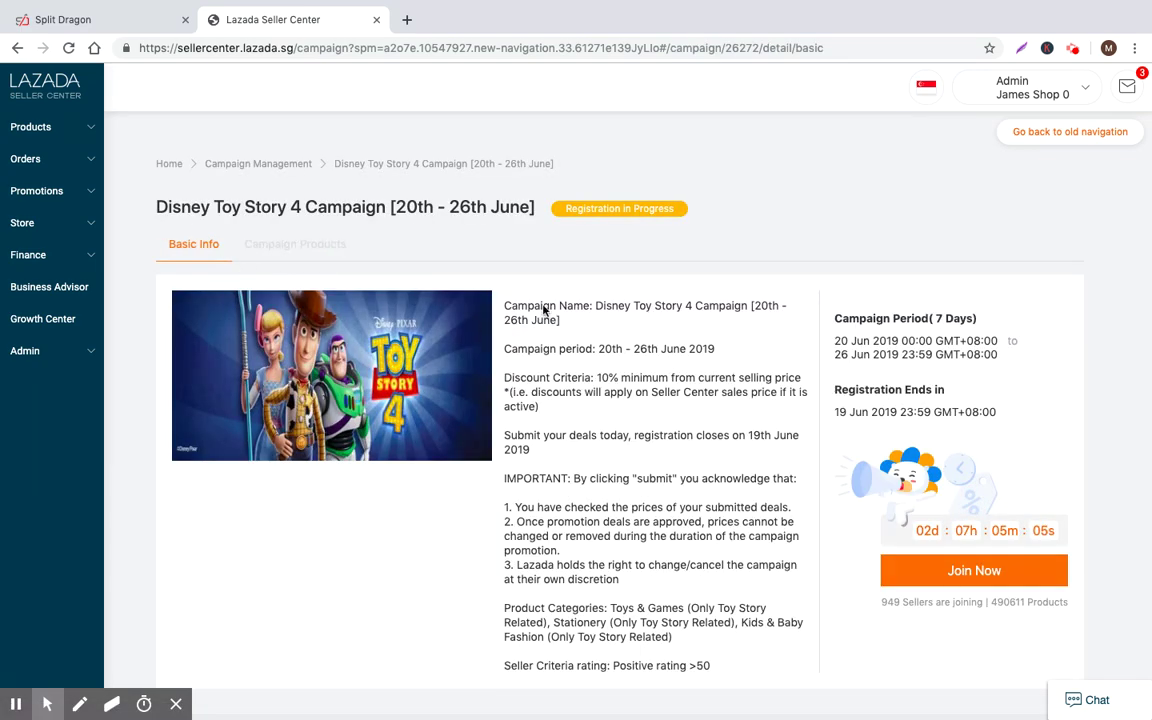
{"action": "scroll", "coordinate": [545, 311], "scroll_direction": "down", "scroll_amount": 2}
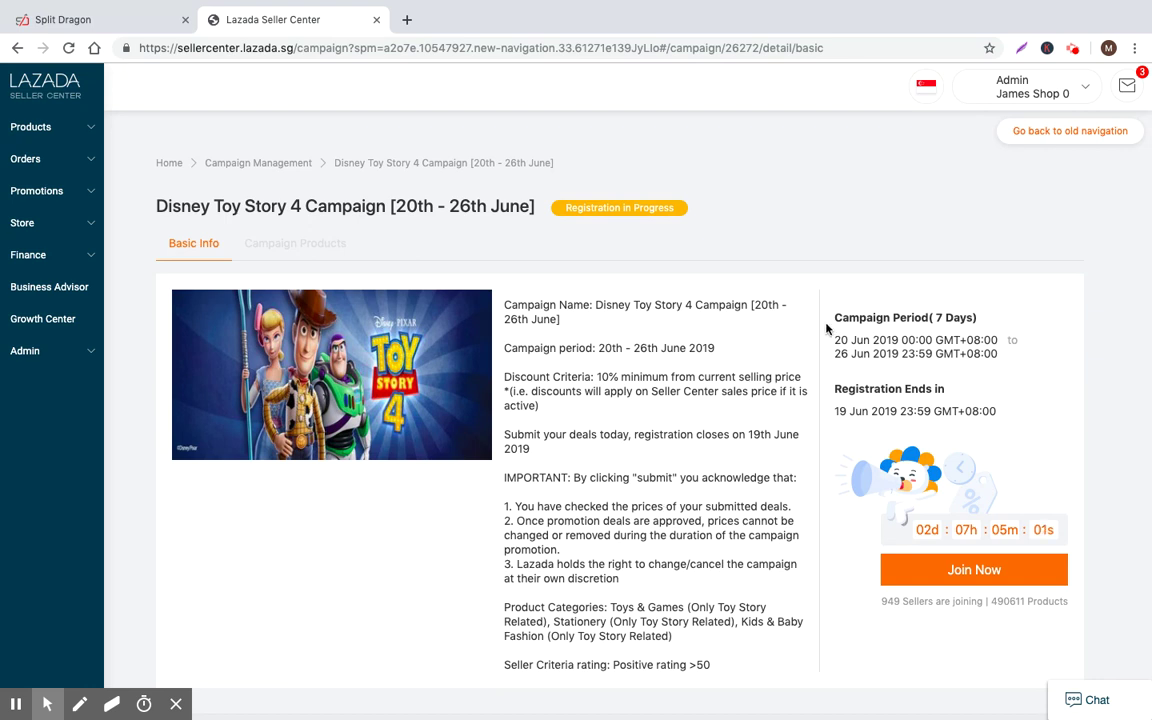
{"action": "left_click_drag", "start_coordinate": [841, 340], "coordinate": [936, 341]}
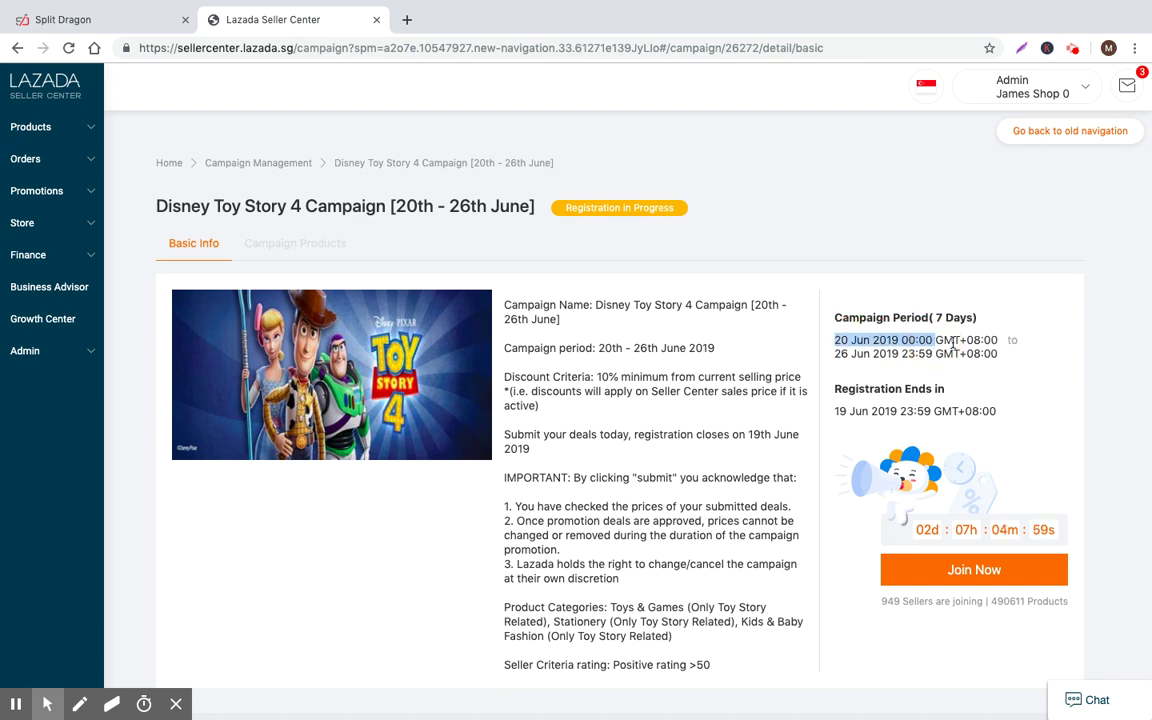
{"action": "left_click", "coordinate": [945, 345]}
{"action": "scroll", "coordinate": [940, 341], "scroll_direction": "down", "scroll_amount": 2}
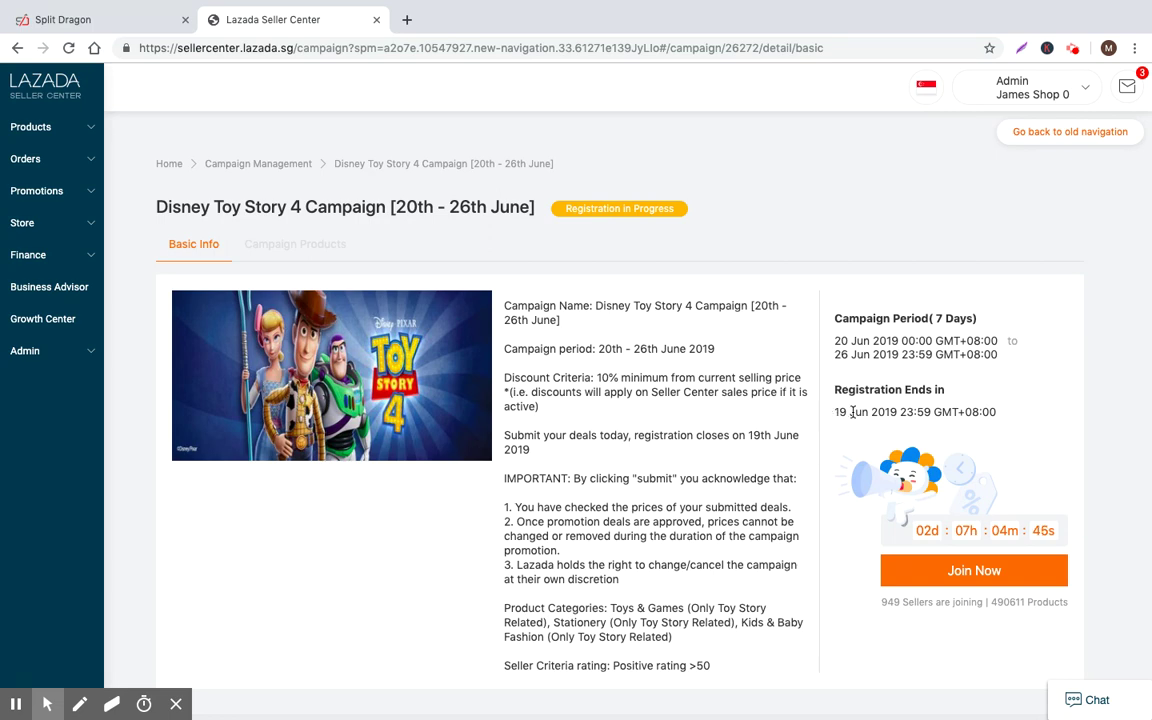
{"action": "scroll", "coordinate": [861, 312], "scroll_direction": "down", "scroll_amount": 1}
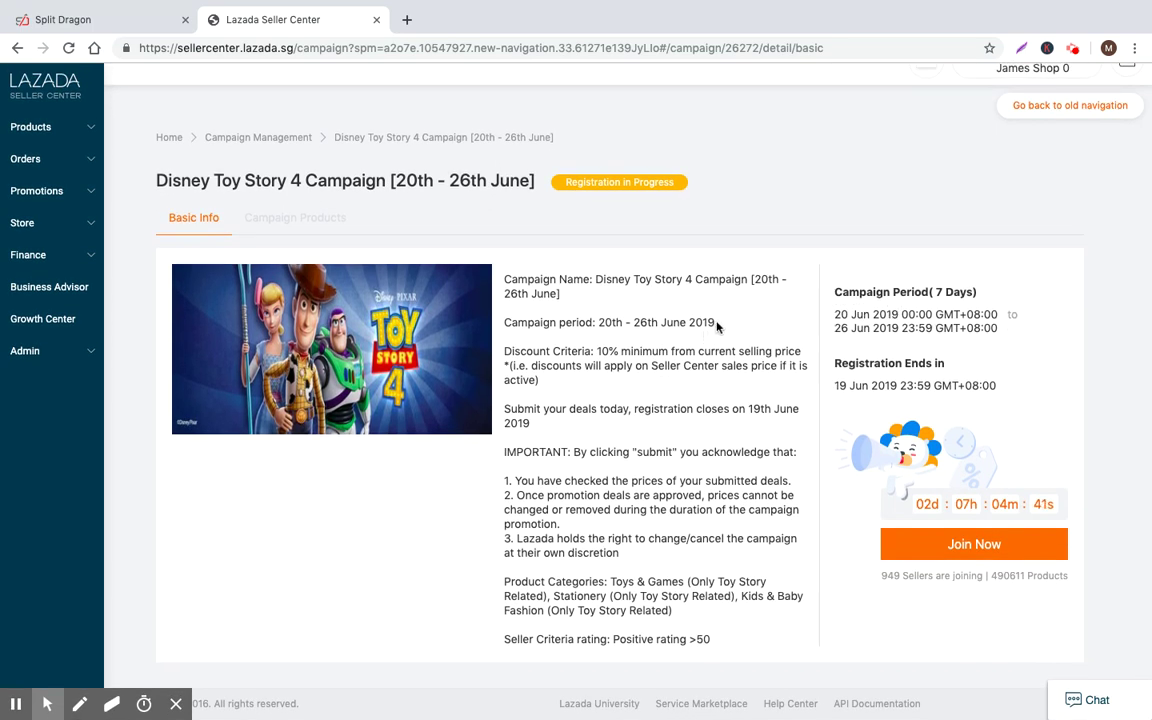
Step: Examine the Disney Toy Story 4 Campaign's discount criteria, submission terms and eligible product categories
{"action": "left_click_drag", "start_coordinate": [724, 326], "coordinate": [600, 285]}
{"action": "left_click", "coordinate": [600, 285]}
{"action": "left_click", "coordinate": [660, 412]}
{"action": "scroll", "coordinate": [580, 478], "scroll_direction": "down", "scroll_amount": 1}
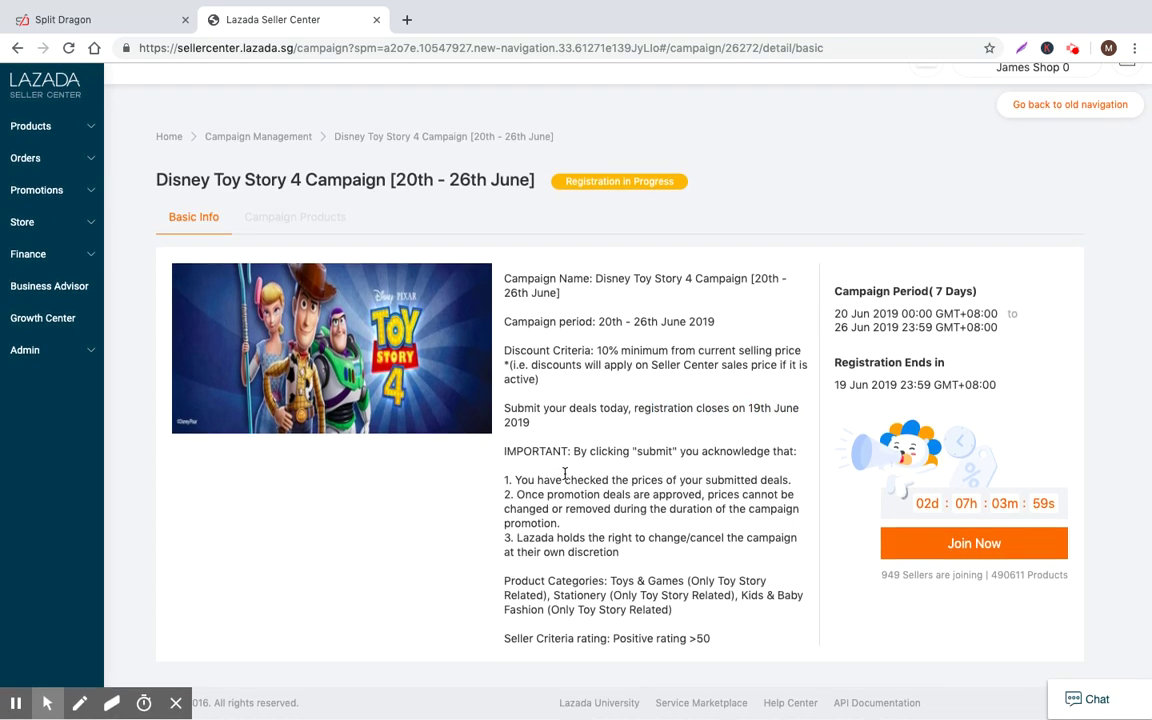
{"action": "scroll", "coordinate": [565, 474], "scroll_direction": "up", "scroll_amount": 1}
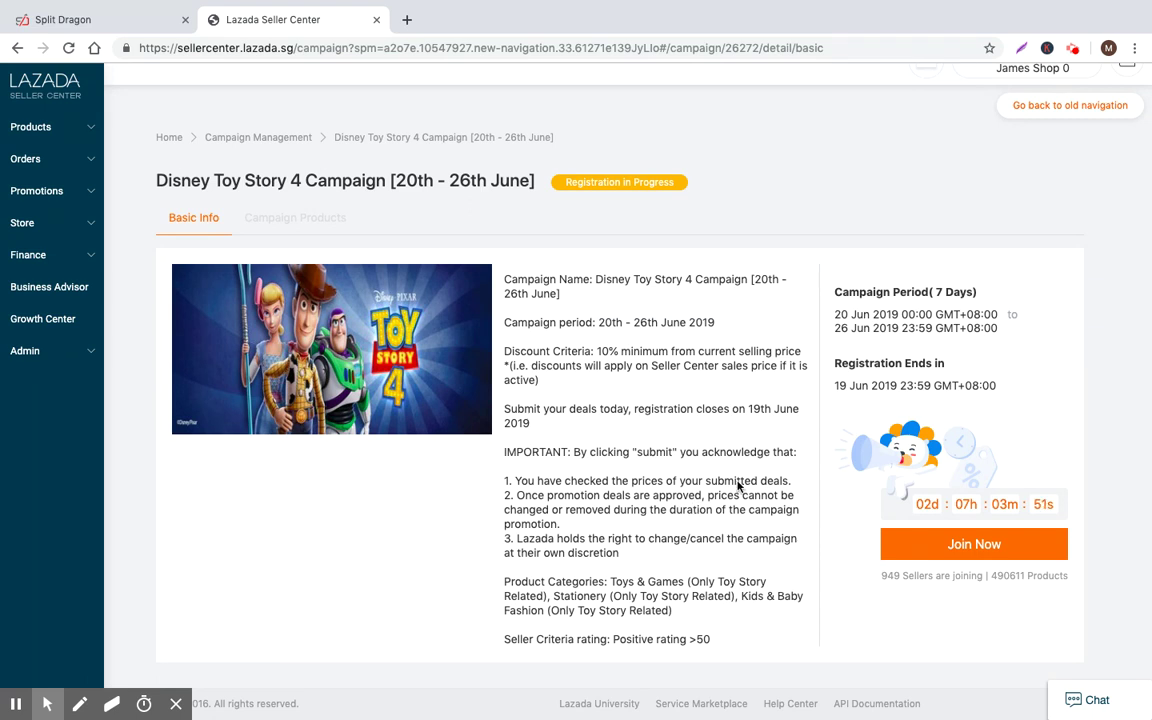
{"action": "mouse_move", "coordinate": [833, 314]}
{"action": "left_mouse_down"}
{"action": "mouse_move", "coordinate": [893, 317]}
{"action": "mouse_move", "coordinate": [833, 318]}
{"action": "left_mouse_up"}
{"action": "left_click_drag", "start_coordinate": [507, 583], "coordinate": [534, 583]}
{"action": "left_click", "coordinate": [590, 607]}
{"action": "left_click_drag", "start_coordinate": [672, 611], "coordinate": [548, 609]}
{"action": "left_click", "coordinate": [704, 619]}
{"action": "scroll", "coordinate": [418, 395], "scroll_direction": "up", "scroll_amount": 1}
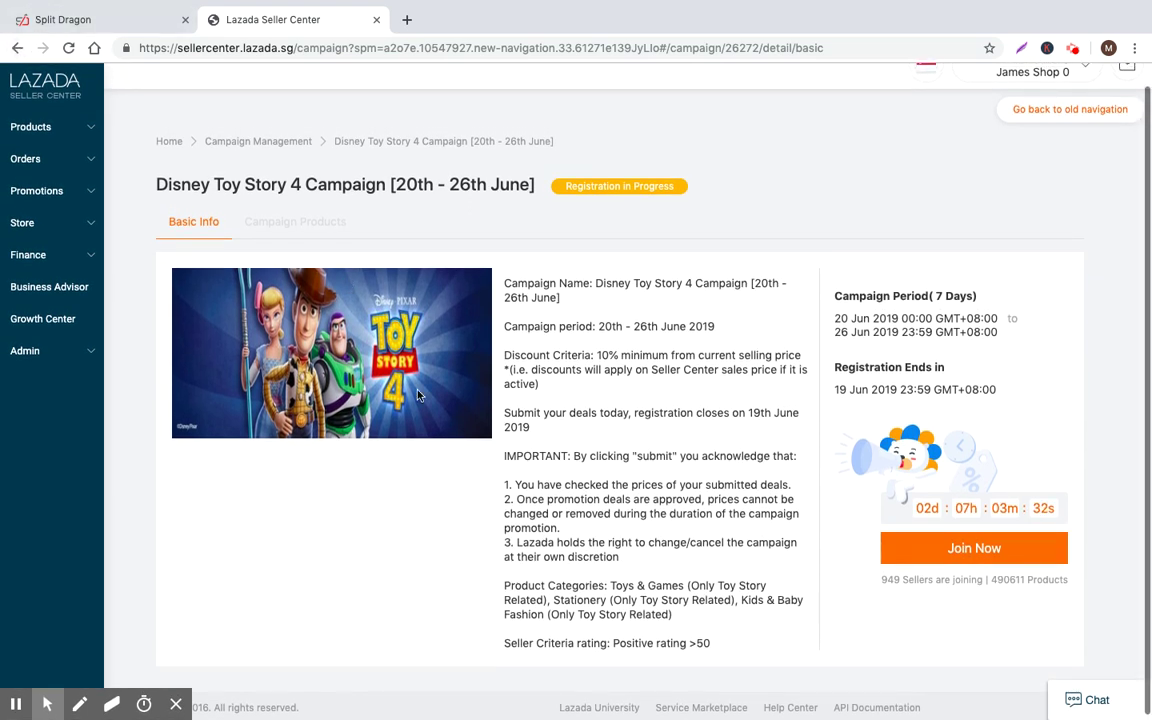
Step: Return to the campaign list, open the Mid Year Audio Sale and examine its eligible categories, required discounts and dates
{"action": "left_click", "coordinate": [17, 47]}
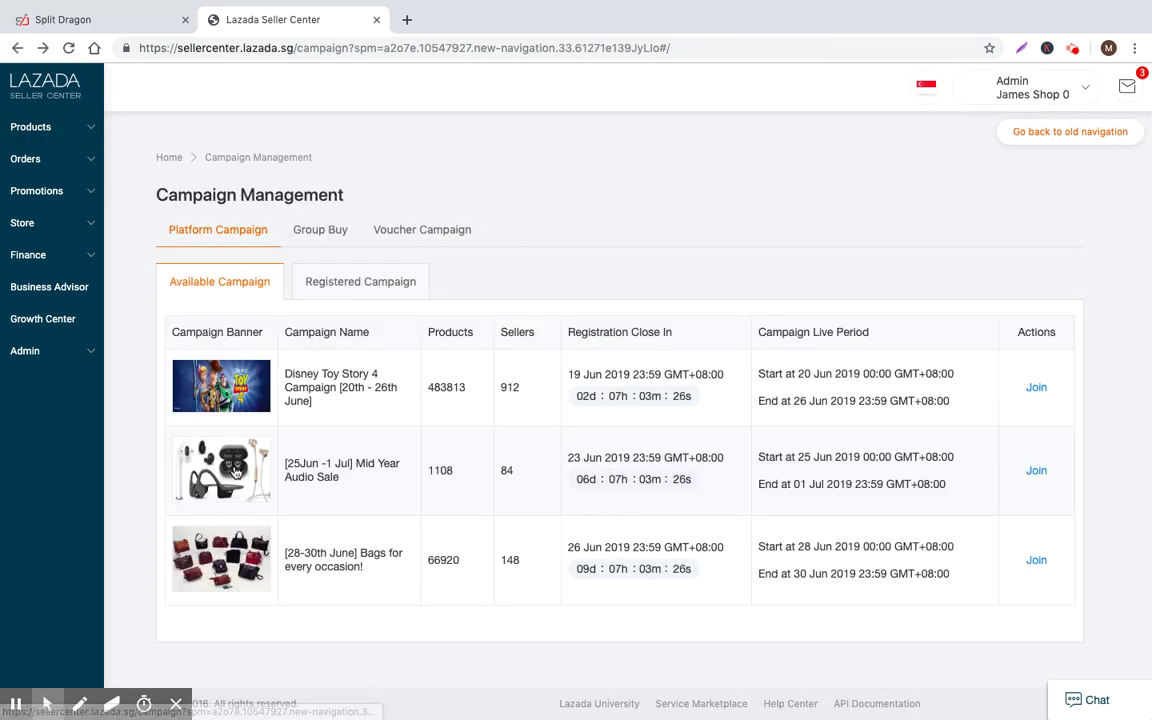
{"action": "left_click", "coordinate": [1036, 471]}
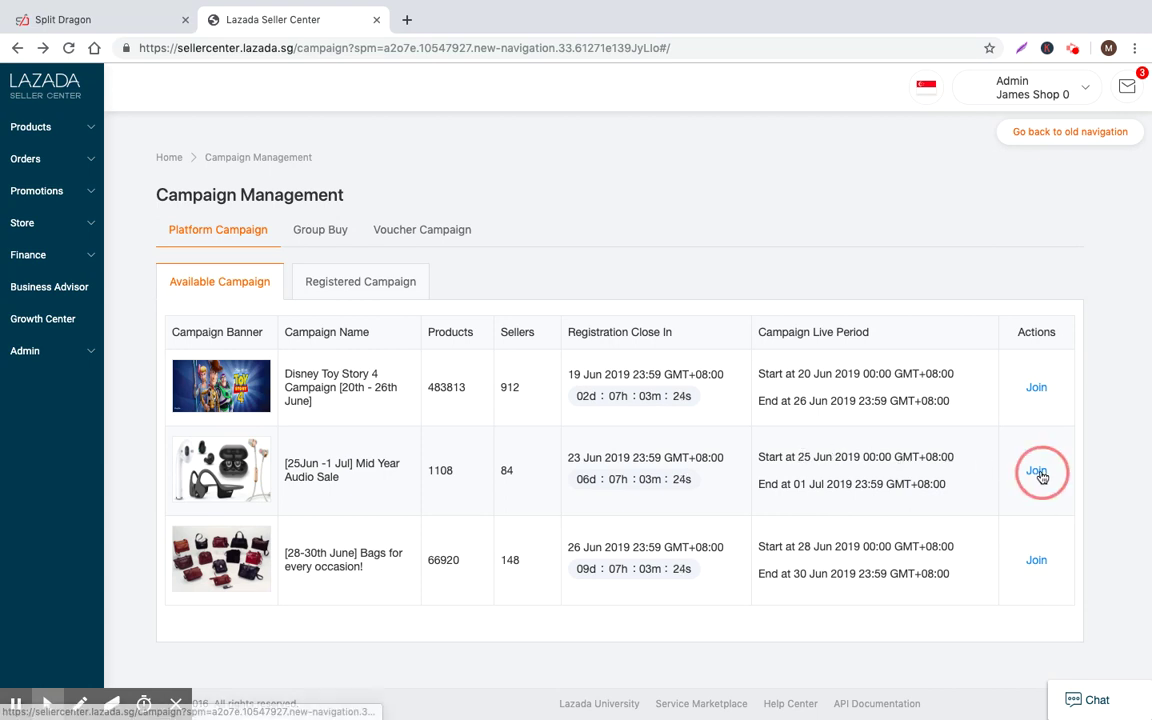
{"action": "left_click_drag", "start_coordinate": [518, 316], "coordinate": [571, 386]}
{"action": "left_click", "coordinate": [592, 397]}
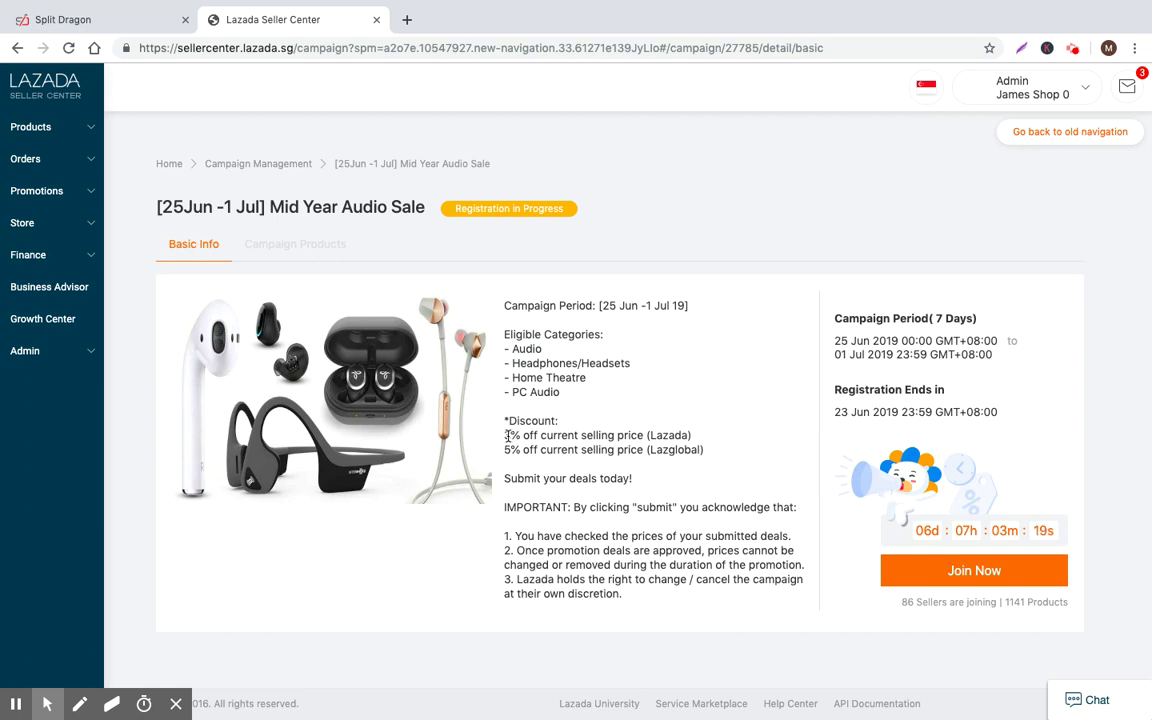
{"action": "left_click", "coordinate": [589, 433]}
{"action": "left_click", "coordinate": [557, 450]}
{"action": "left_click_drag", "start_coordinate": [518, 478], "coordinate": [632, 478]}
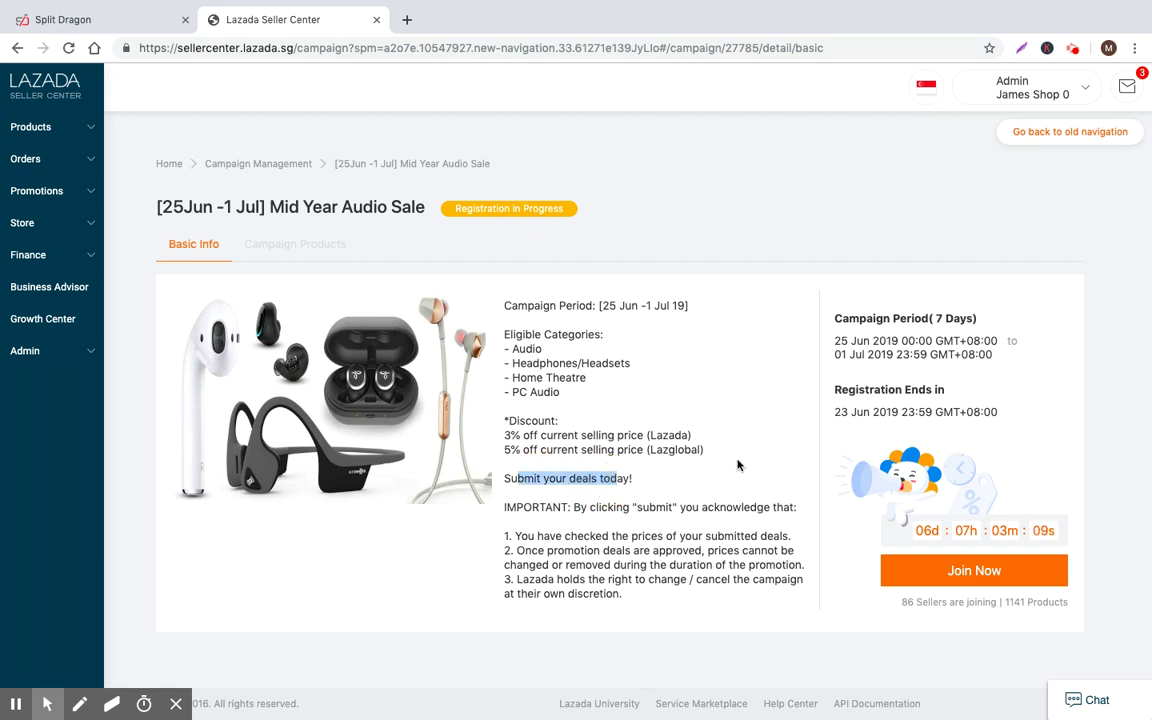
{"action": "left_click", "coordinate": [843, 412]}
{"action": "left_click_drag", "start_coordinate": [835, 341], "coordinate": [887, 341]}
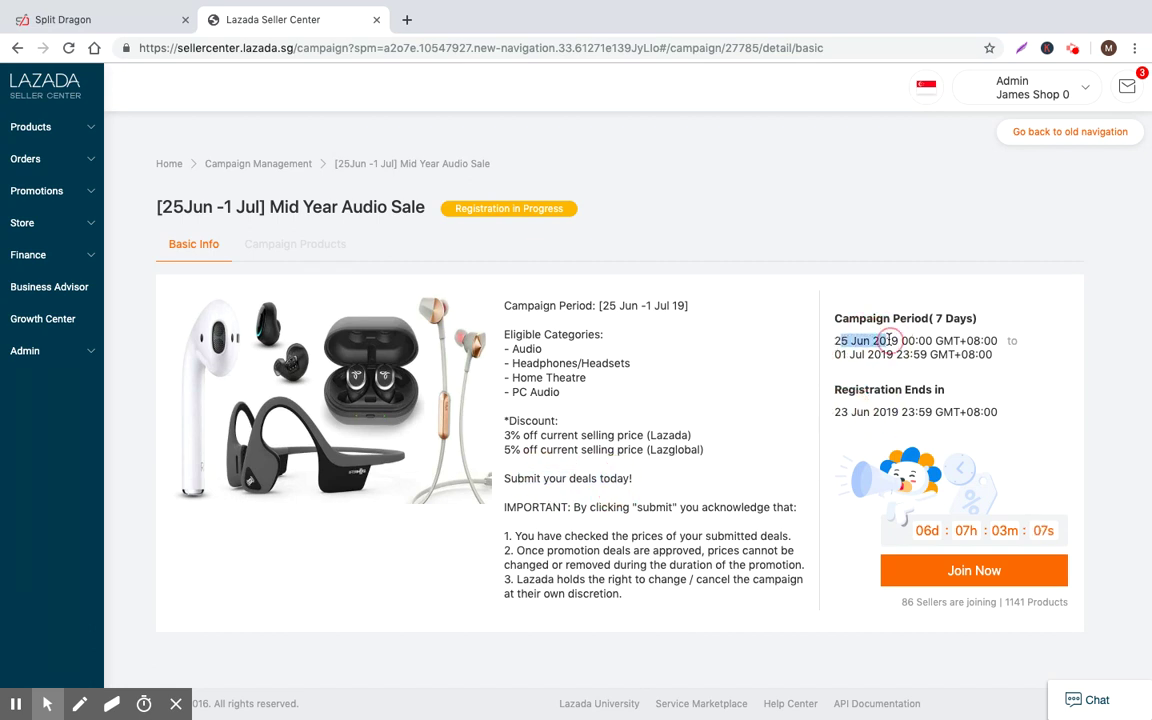
{"action": "left_click", "coordinate": [849, 345]}
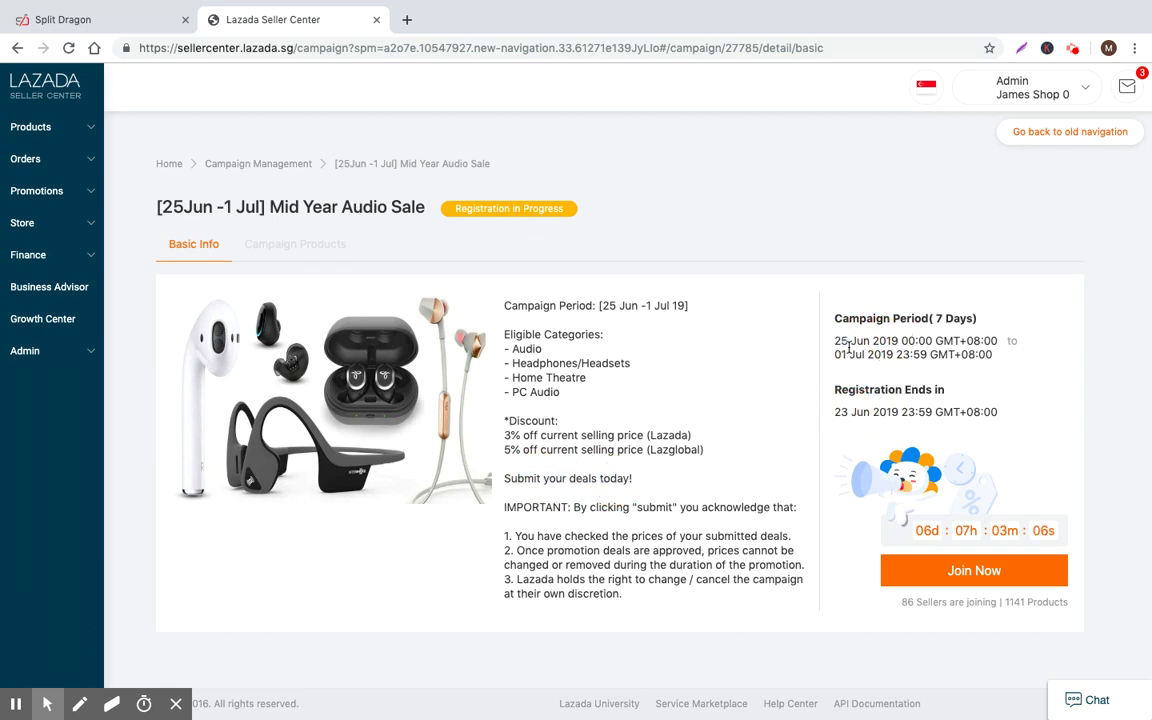
Step: Try to join the Mid Year Audio Sale by adding a product to its submission, and leave the product selection
{"action": "left_click", "coordinate": [960, 571]}
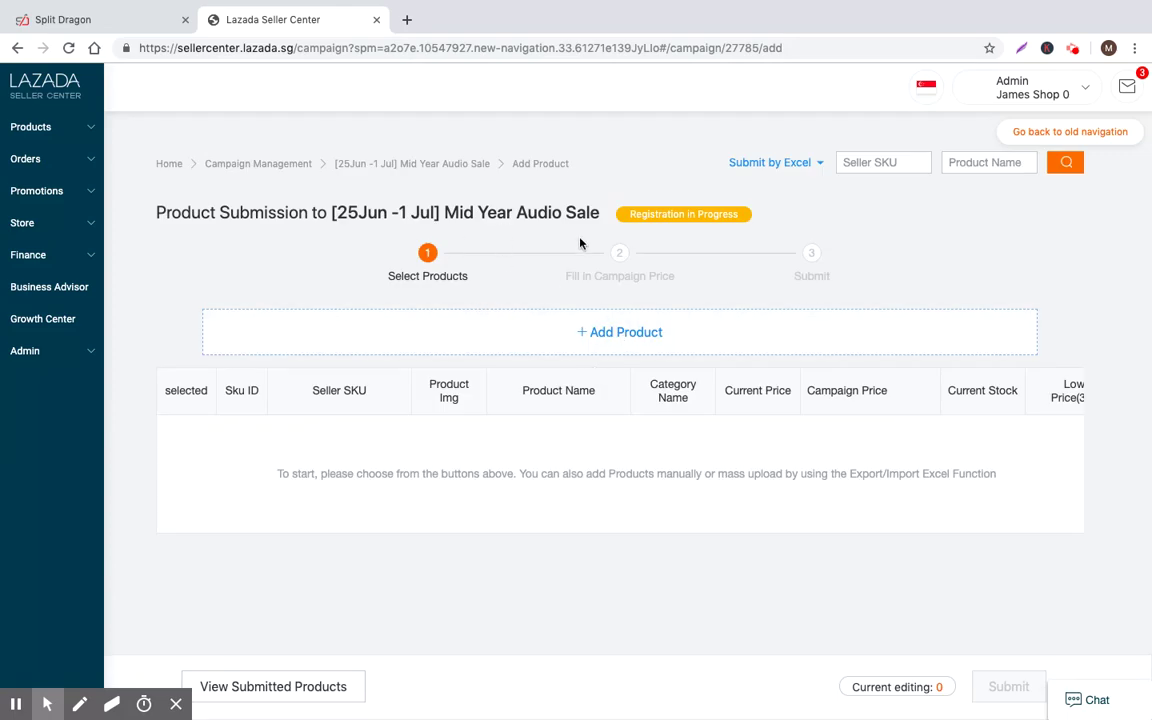
{"action": "left_click_drag", "start_coordinate": [487, 212], "coordinate": [496, 212]}
{"action": "left_click", "coordinate": [606, 326]}
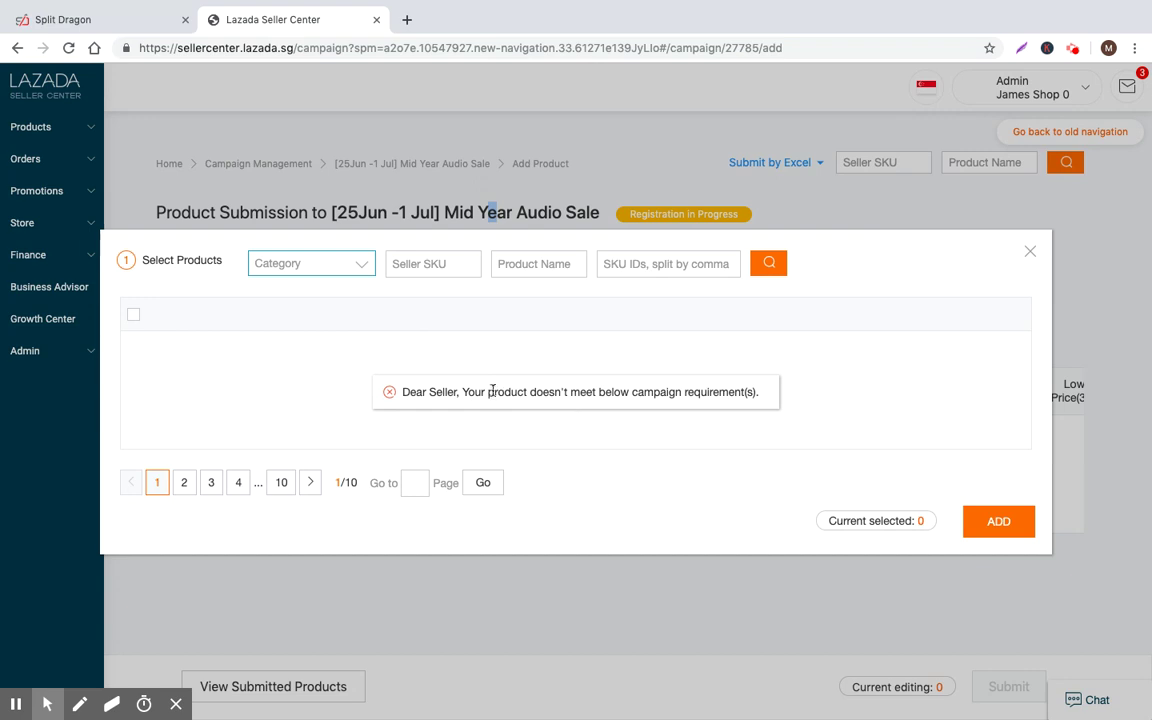
{"action": "left_click_drag", "start_coordinate": [492, 391], "coordinate": [660, 392]}
{"action": "left_click", "coordinate": [1029, 250]}
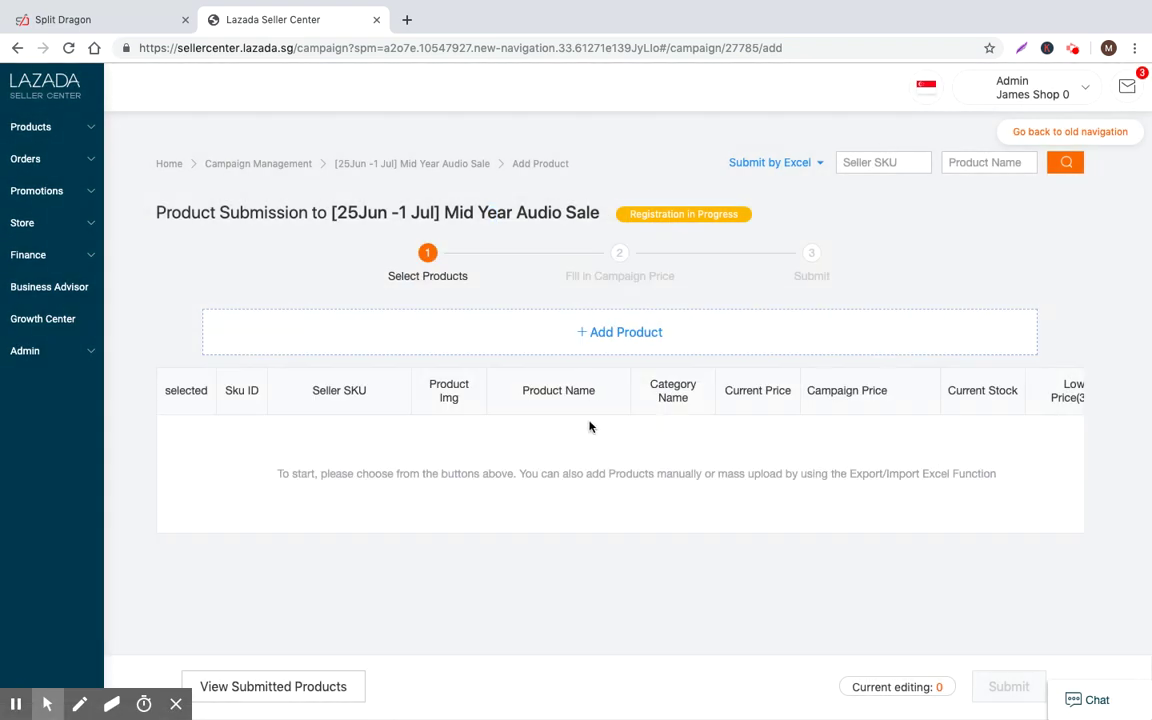
Step: Go back to Campaign Management, open the "[28-30th June] Bags for every occasion!" campaign and start joining it
{"action": "left_click", "coordinate": [275, 165]}
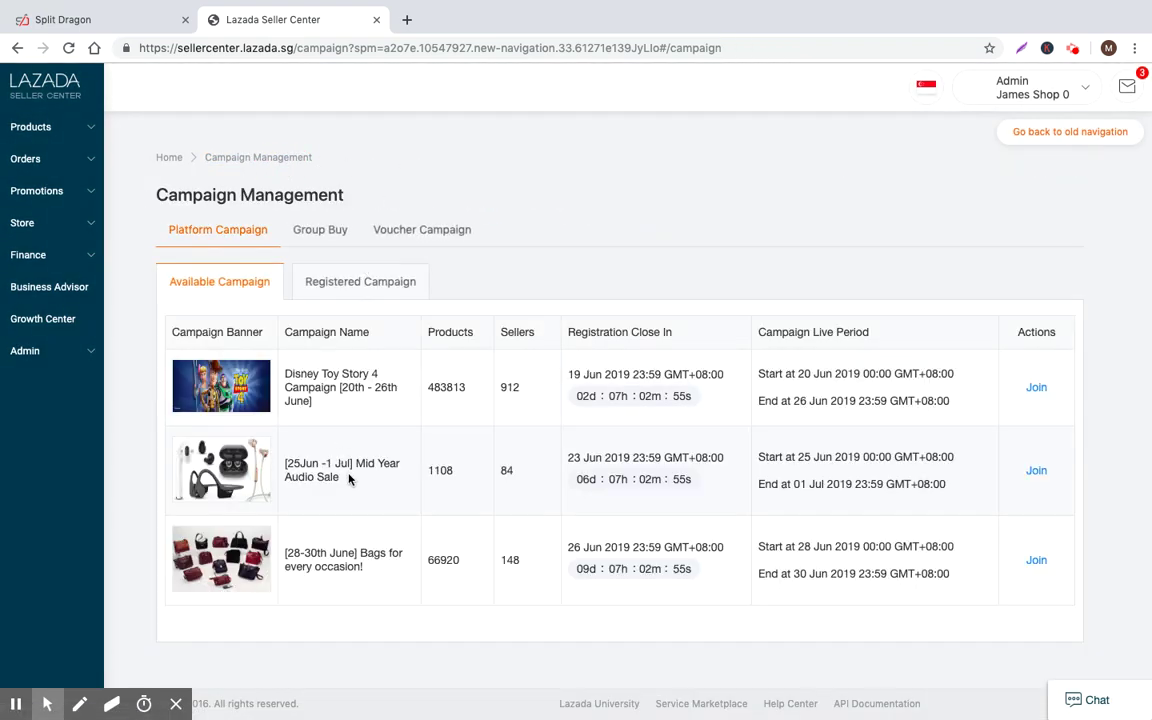
{"action": "triple_click", "coordinate": [330, 562]}
{"action": "left_click", "coordinate": [1036, 560]}
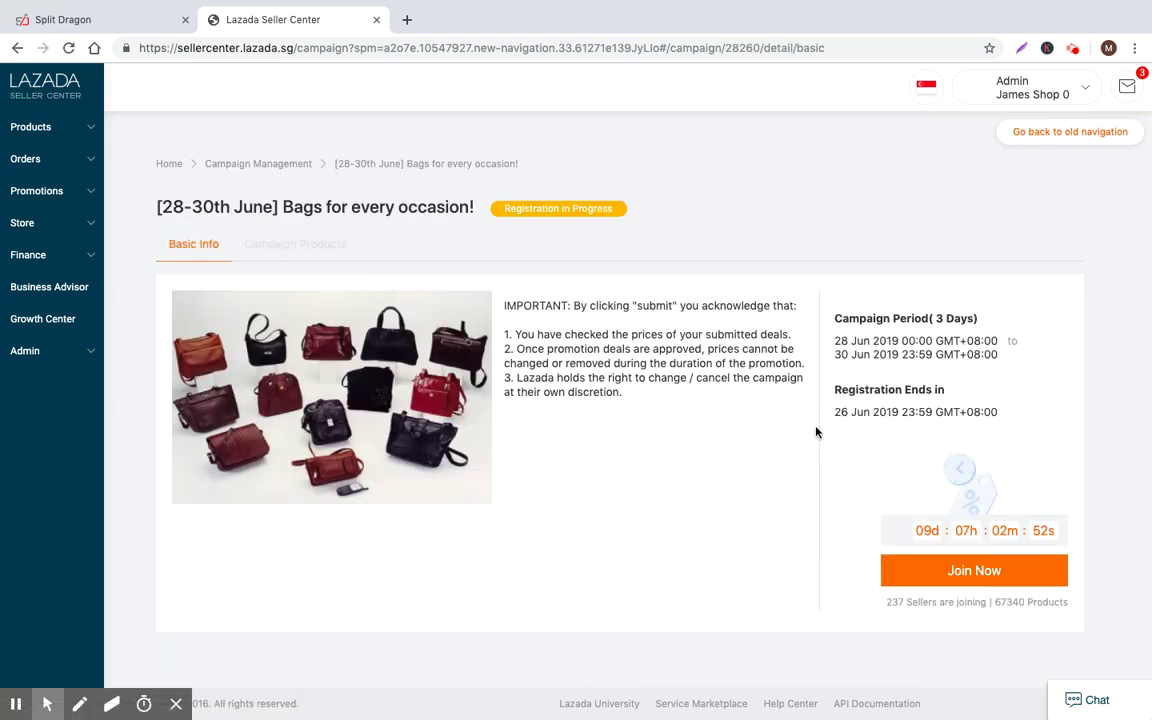
{"action": "left_click", "coordinate": [974, 570]}
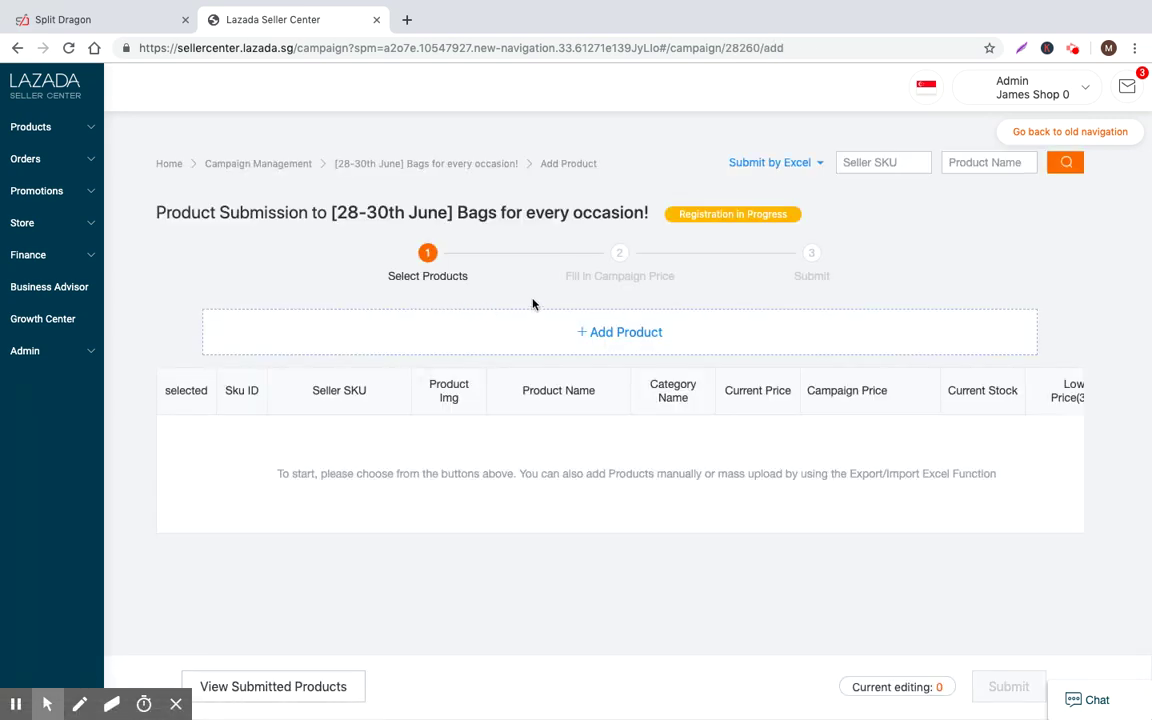
Step: Add the eligible HOLAAA product from the Clutches category to the campaign submission
{"action": "left_click", "coordinate": [590, 340]}
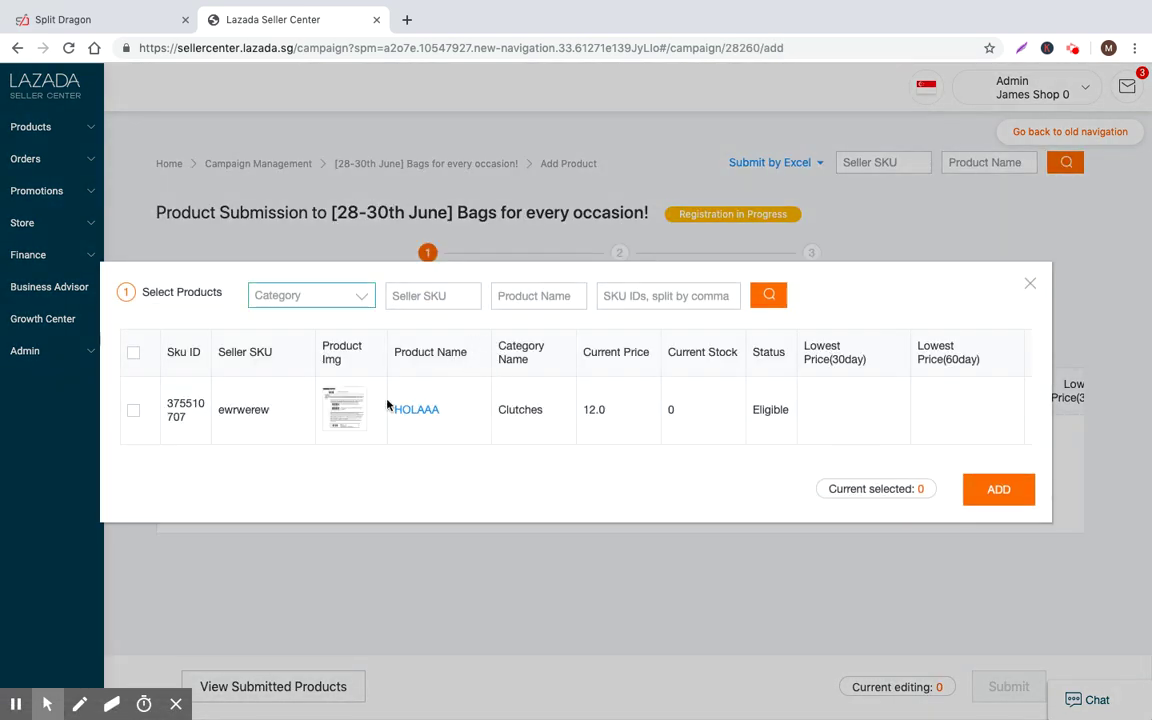
{"action": "left_click", "coordinate": [617, 411]}
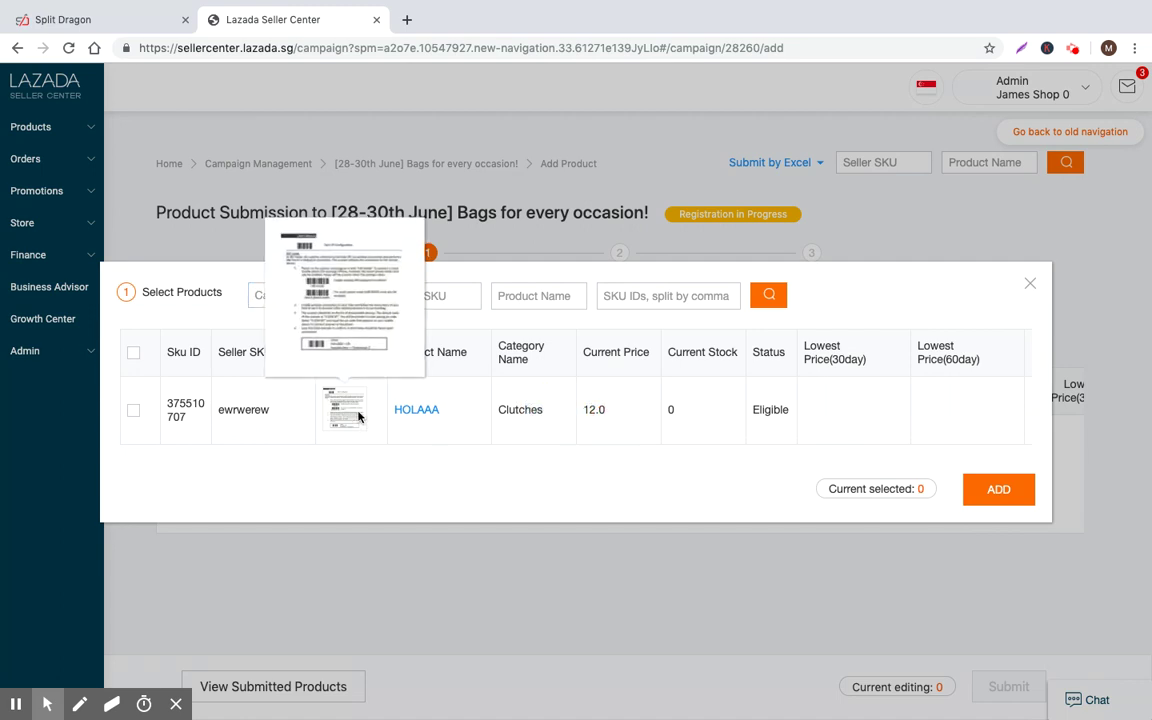
{"action": "left_click", "coordinate": [597, 411]}
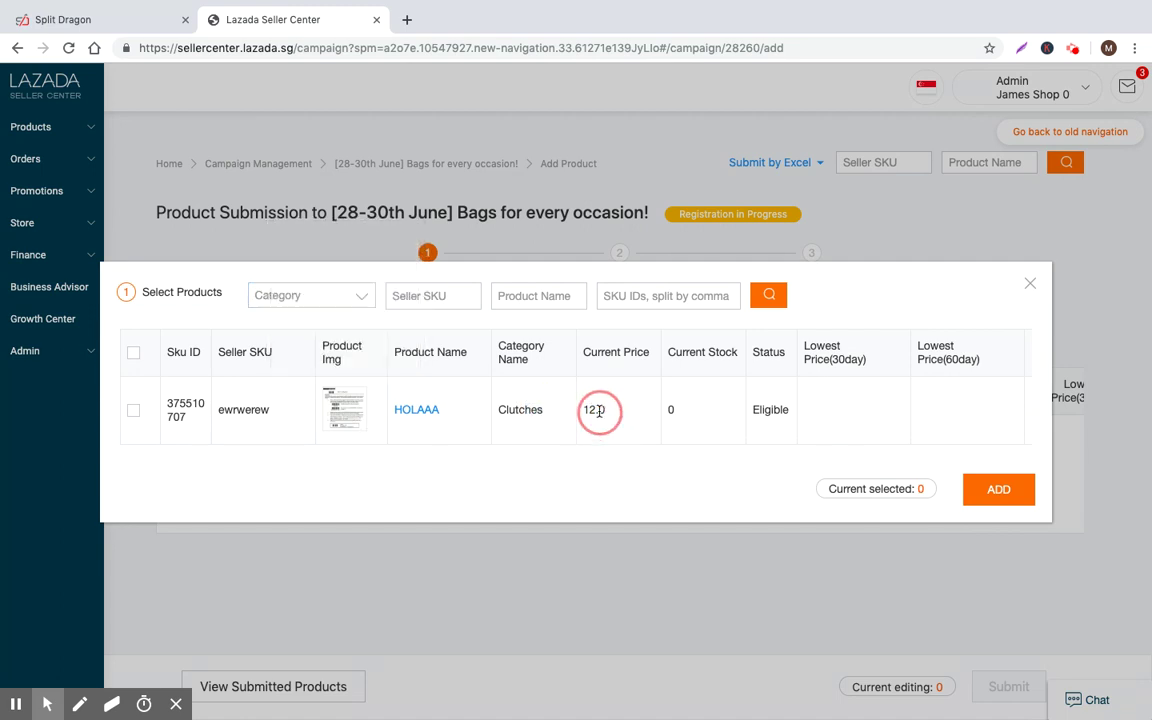
{"action": "left_click", "coordinate": [134, 411]}
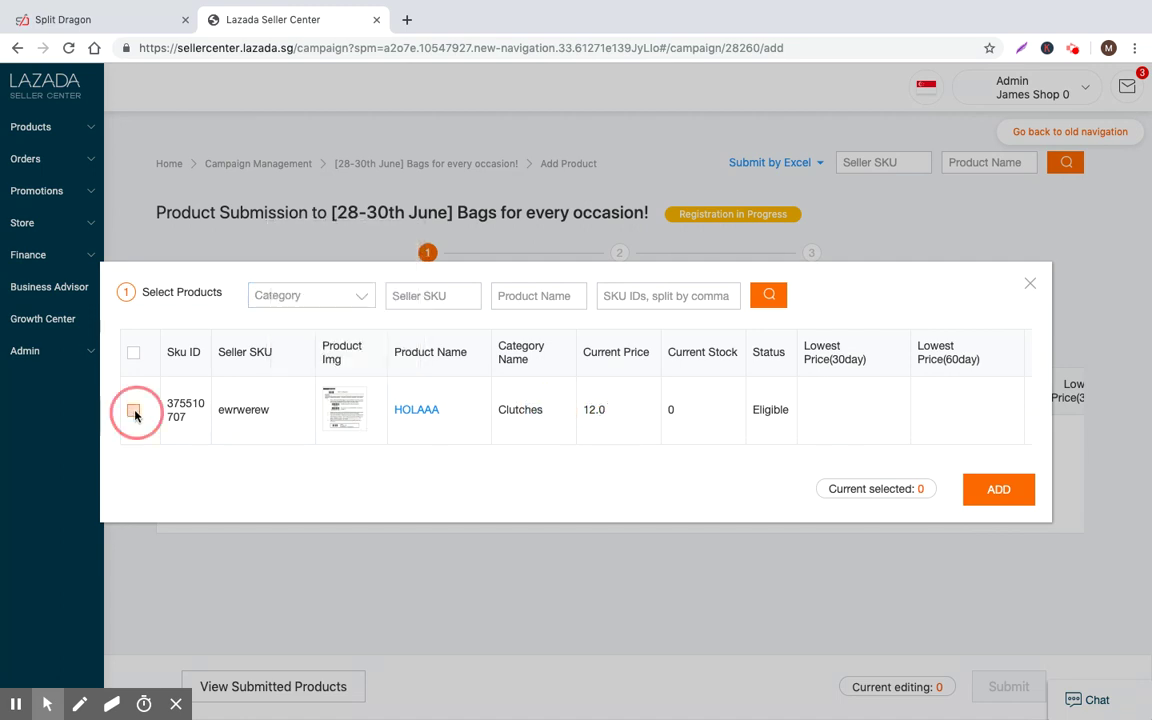
{"action": "left_click", "coordinate": [996, 488]}
Step: Return to the bags campaign's basic info and examine the terms acknowledged on submission
{"action": "left_click", "coordinate": [869, 391]}
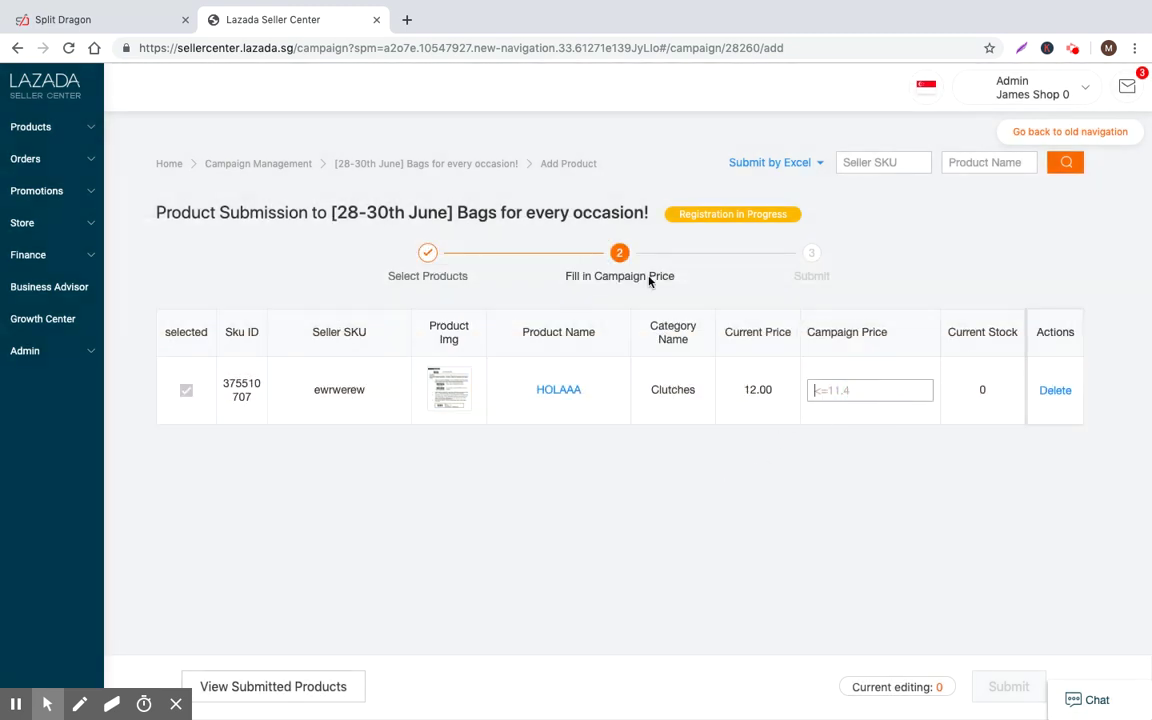
{"action": "left_click", "coordinate": [427, 163]}
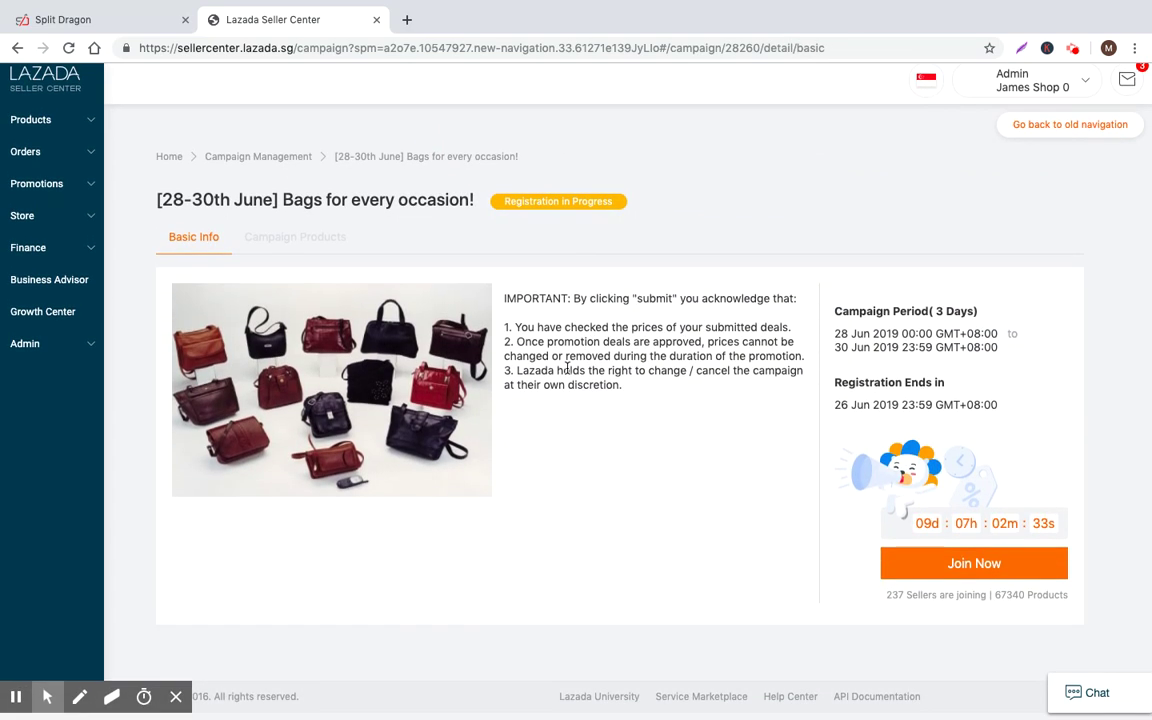
{"action": "left_click_drag", "start_coordinate": [565, 363], "coordinate": [674, 393]}
{"action": "left_click", "coordinate": [604, 321]}
{"action": "left_click_drag", "start_coordinate": [515, 334], "coordinate": [640, 392]}
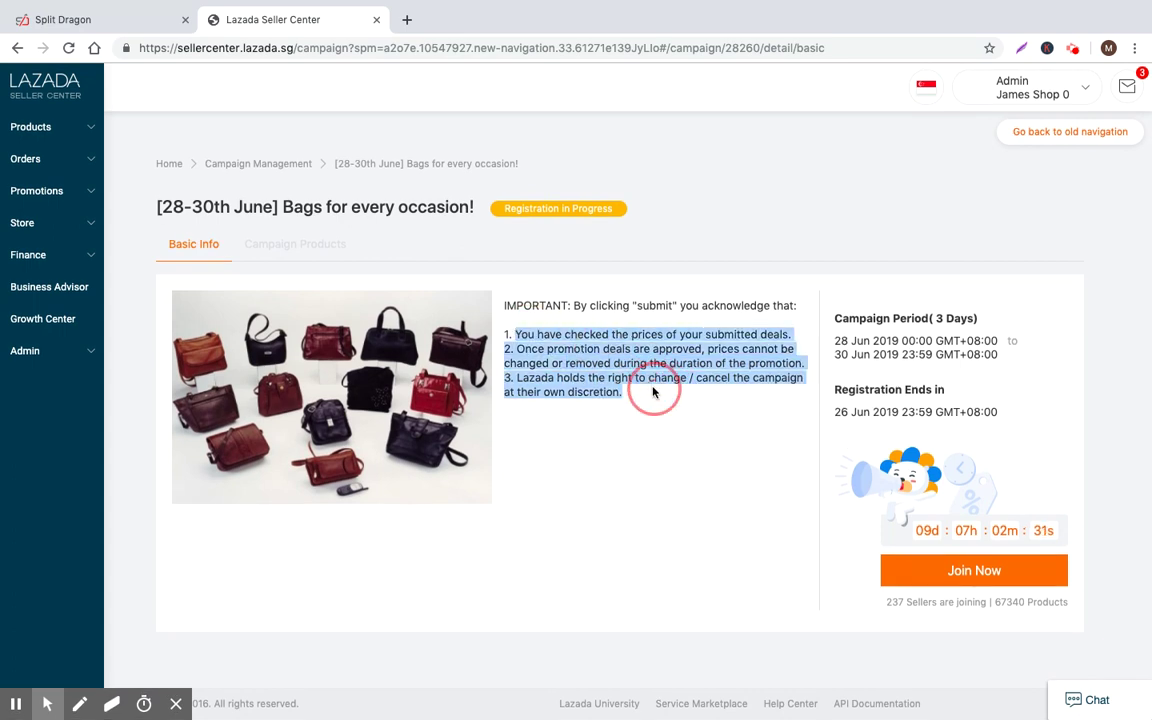
{"action": "left_click", "coordinate": [593, 371]}
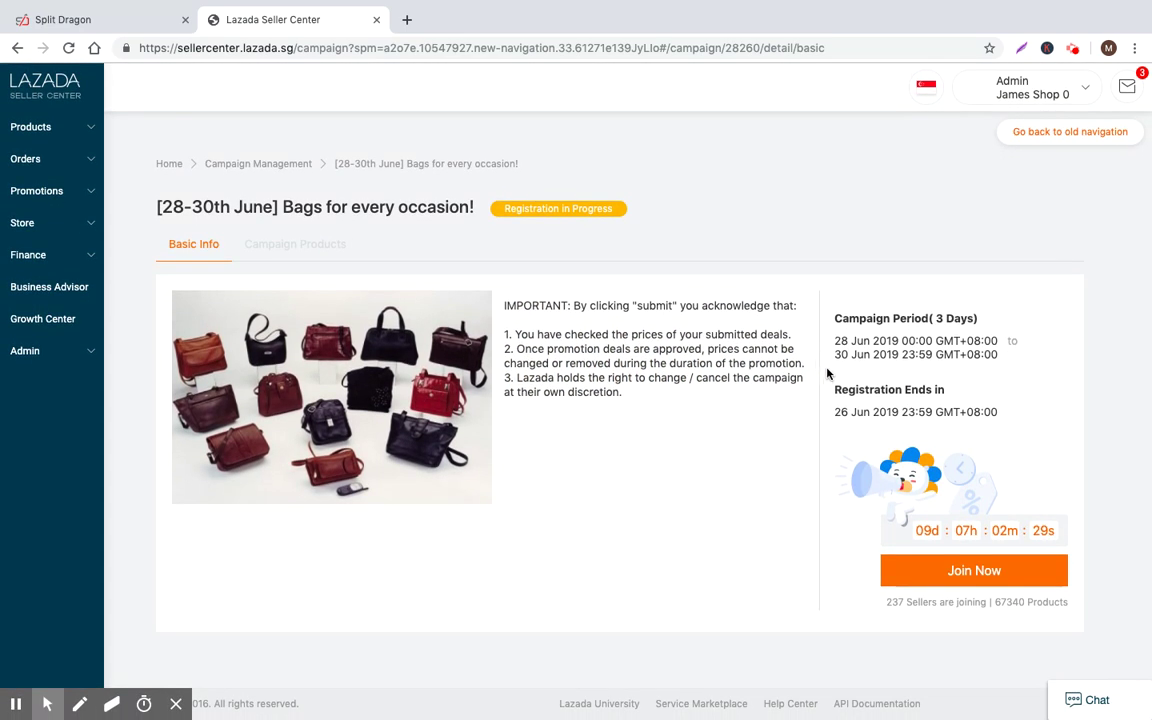
Step: Start joining the bags campaign again and set the HOLAAA product's campaign price to 11
{"action": "left_click", "coordinate": [960, 570]}
{"action": "left_click", "coordinate": [848, 447]}
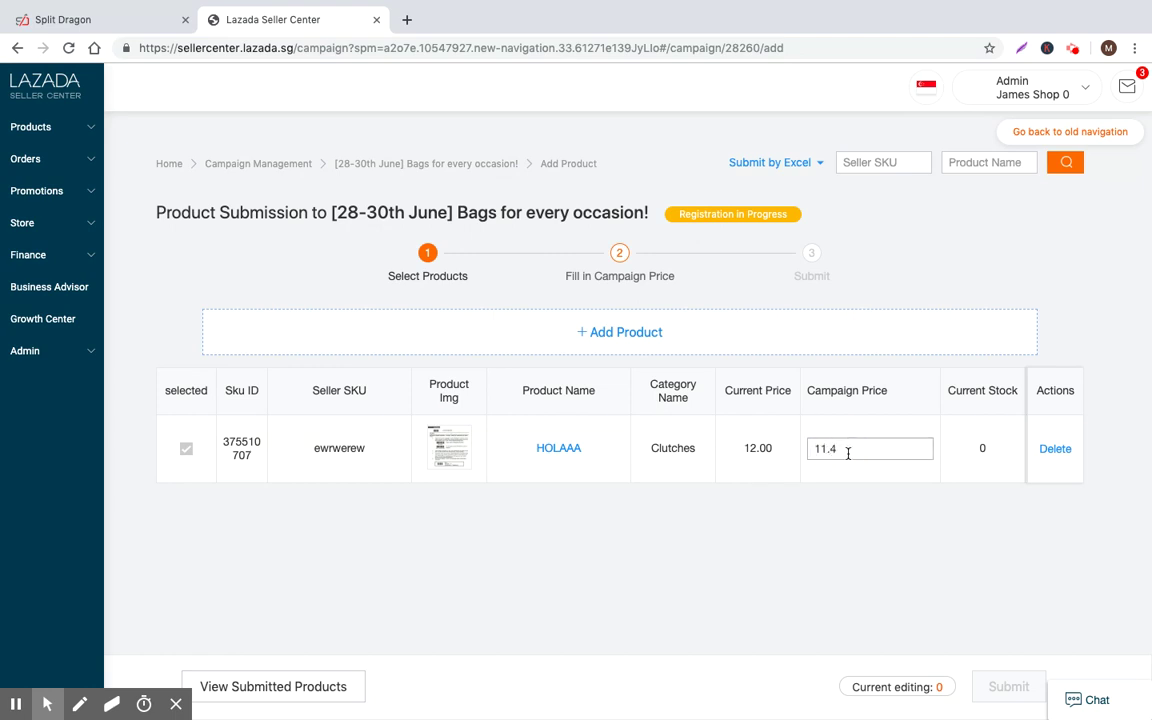
{"action": "left_click", "coordinate": [864, 557]}
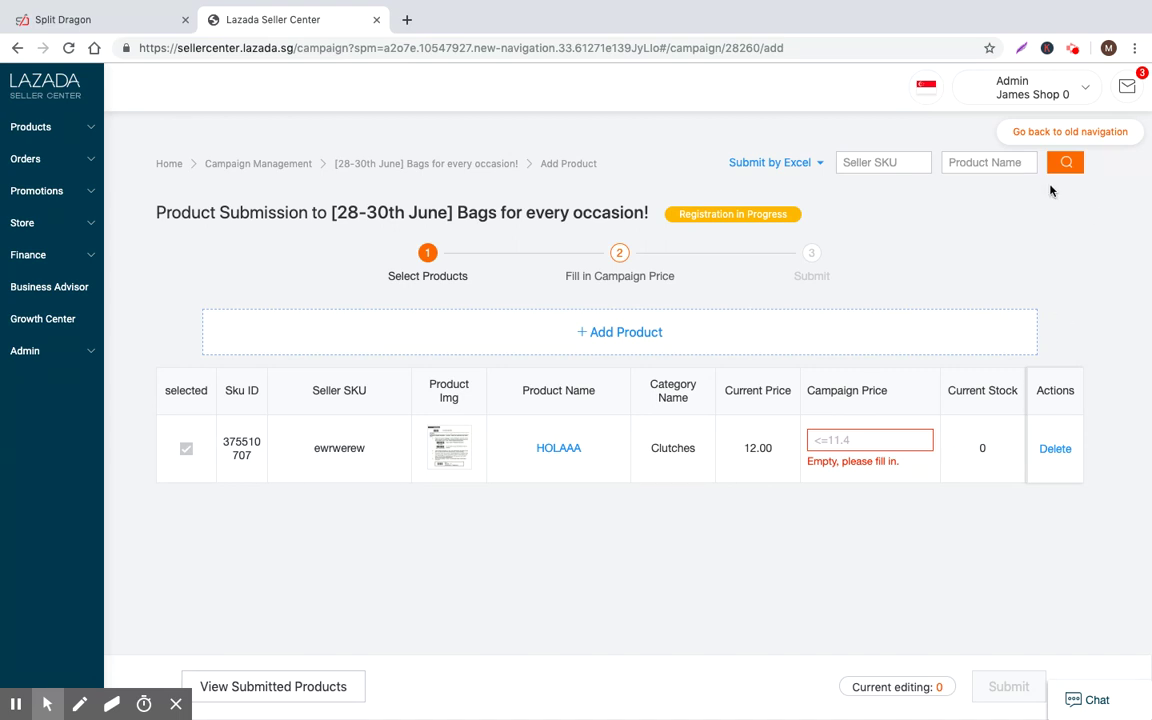
{"action": "left_click", "coordinate": [867, 442]}
{"action": "left_click", "coordinate": [874, 522]}
{"action": "left_click", "coordinate": [866, 433]}
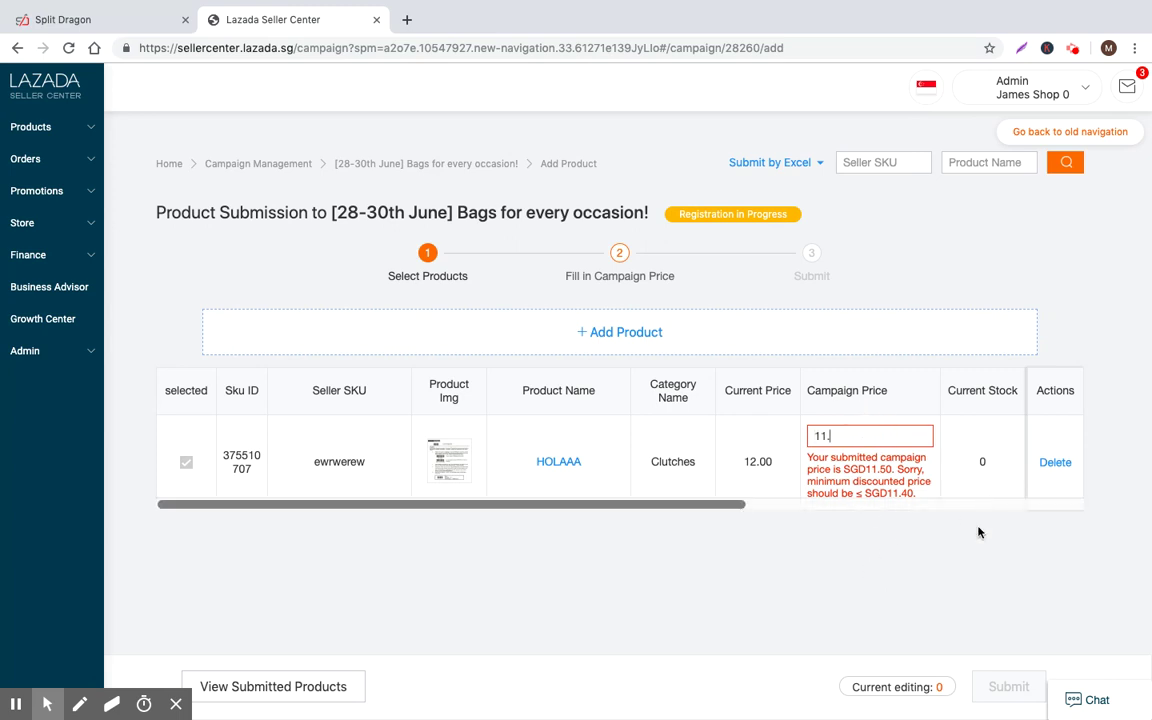
{"action": "key", "text": "BackSpace"}
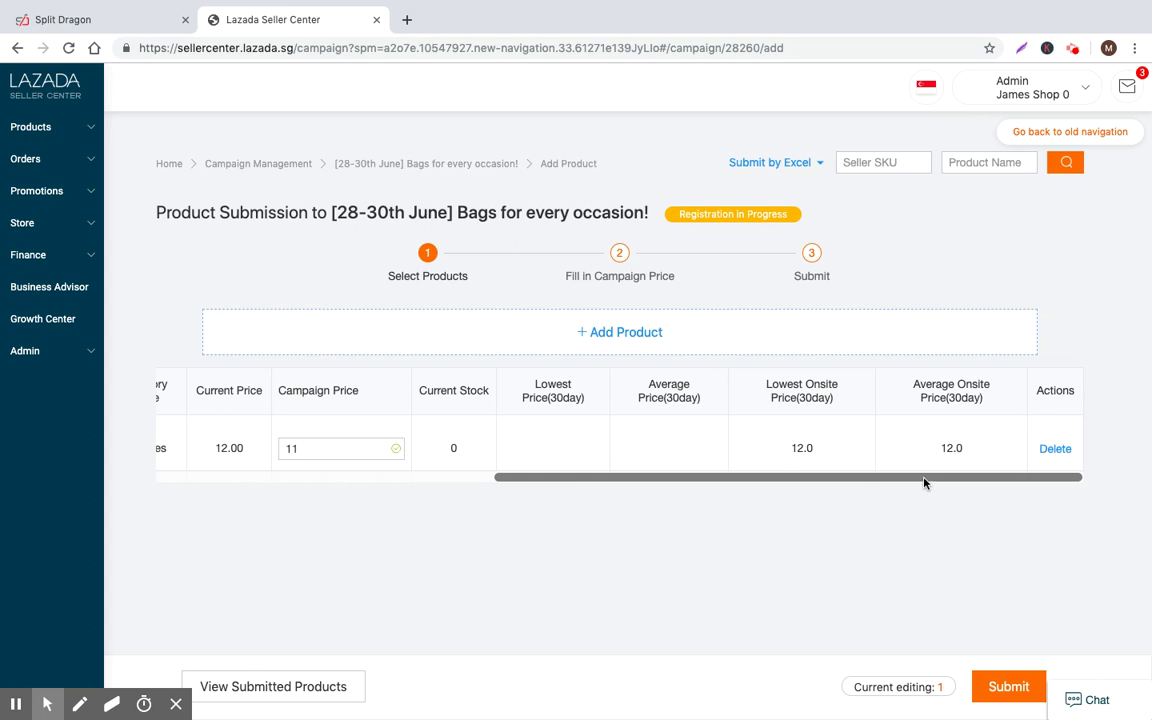
{"action": "left_click_drag", "start_coordinate": [924, 483], "coordinate": [712, 558]}
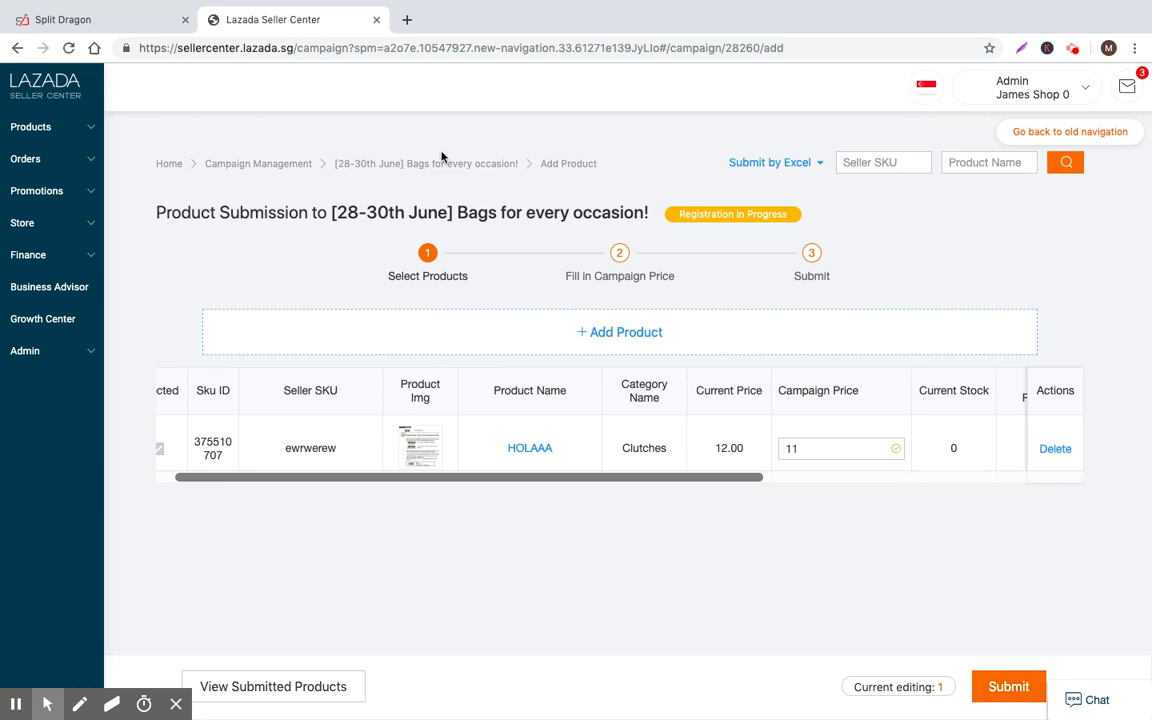
Step: Leave the submission for Campaign Management and look through the registered platform campaigns
{"action": "left_click", "coordinate": [287, 165]}
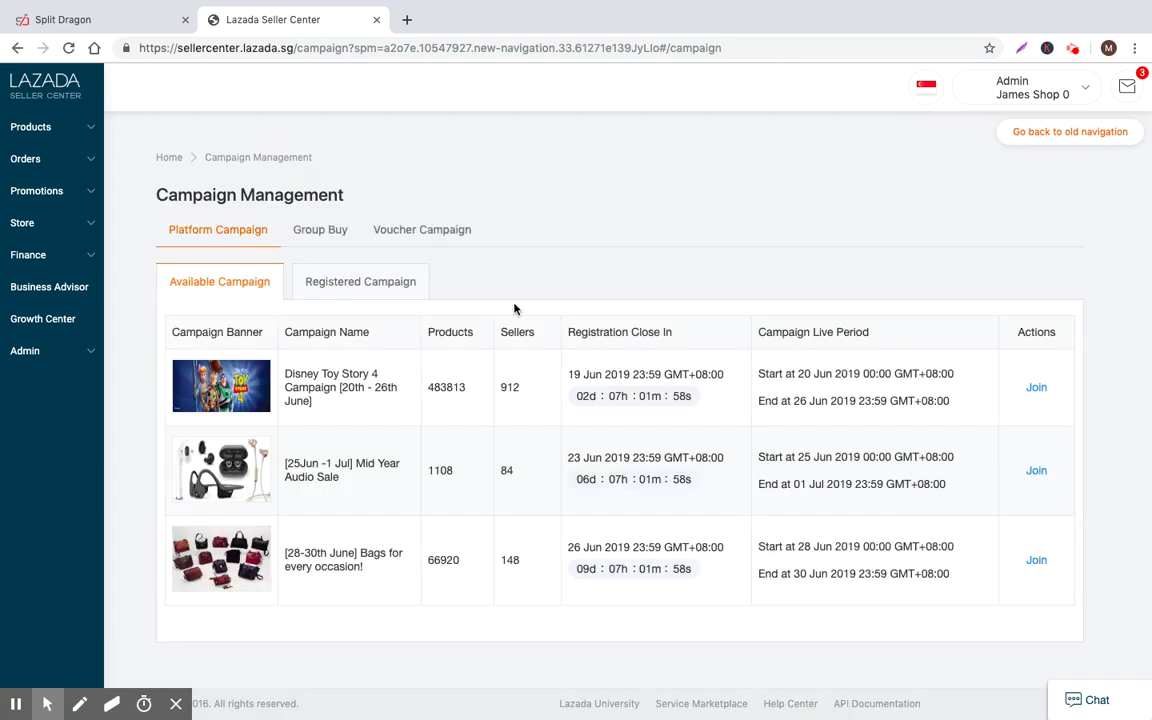
{"action": "left_click", "coordinate": [366, 286]}
{"action": "scroll", "coordinate": [669, 419], "scroll_direction": "down", "scroll_amount": 3}
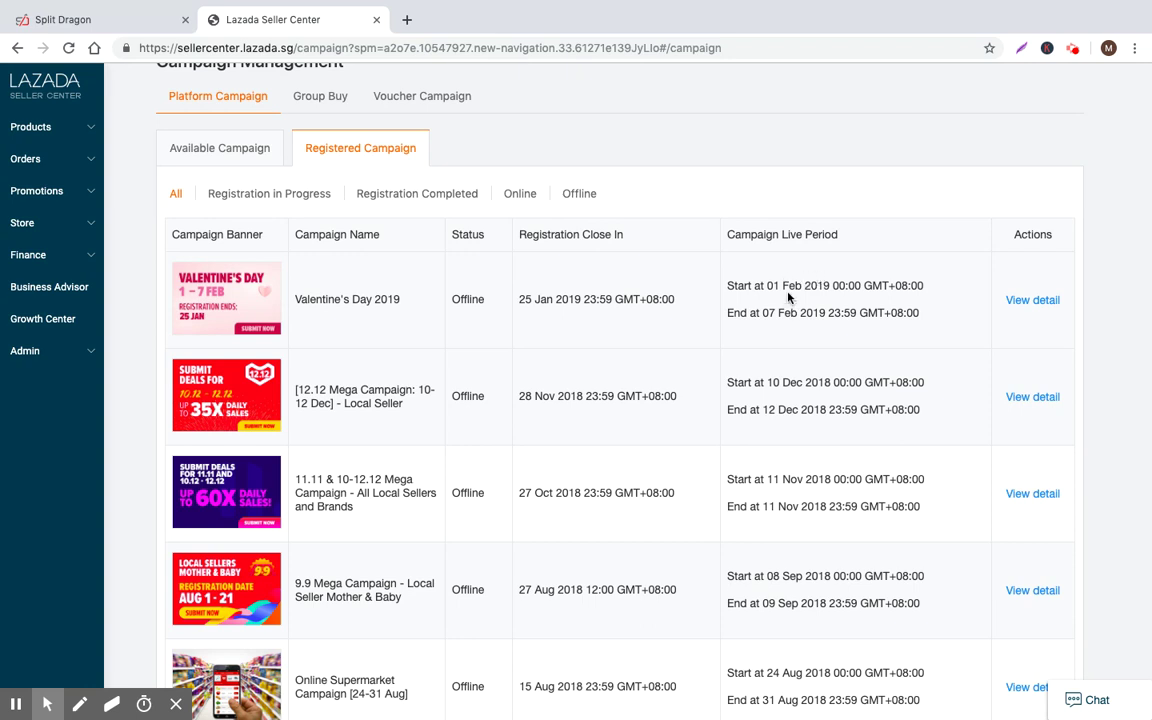
Step: Return to the available platform campaigns and check the product count of the Disney Toy Story 4 Campaign
{"action": "left_click", "coordinate": [233, 151]}
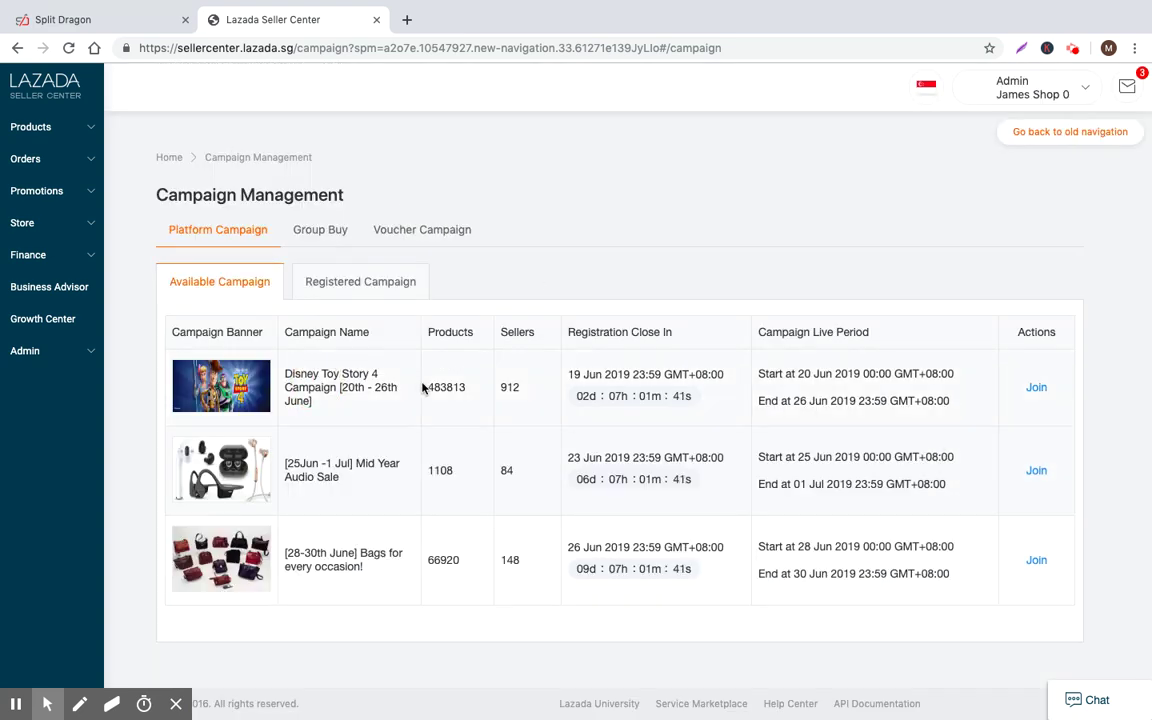
{"action": "left_click_drag", "start_coordinate": [447, 387], "coordinate": [428, 387]}
{"action": "left_click", "coordinate": [446, 385]}
{"action": "scroll", "coordinate": [463, 398], "scroll_direction": "down", "scroll_amount": 1}
{"action": "scroll", "coordinate": [461, 391], "scroll_direction": "up", "scroll_amount": 1}
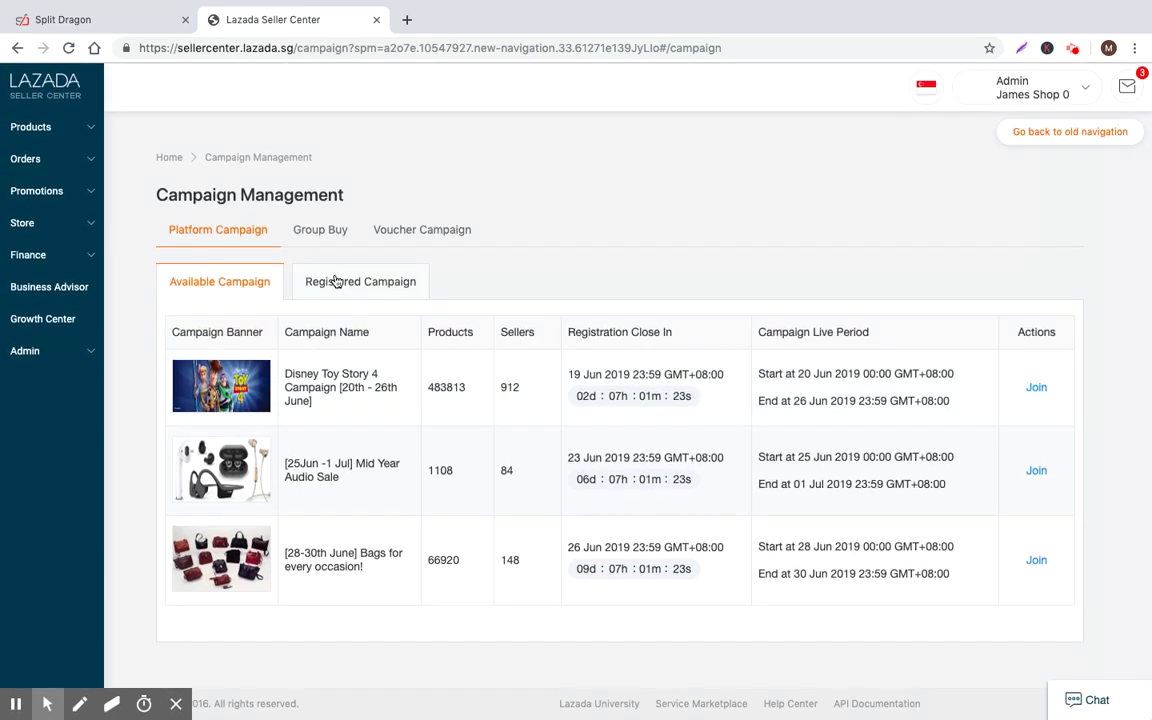
Step: Review the registered campaigns and their live periods, from Valentine's Day 2019 to the Online Supermarket Campaign
{"action": "left_click", "coordinate": [298, 286]}
{"action": "scroll", "coordinate": [258, 291], "scroll_direction": "down", "scroll_amount": 2}
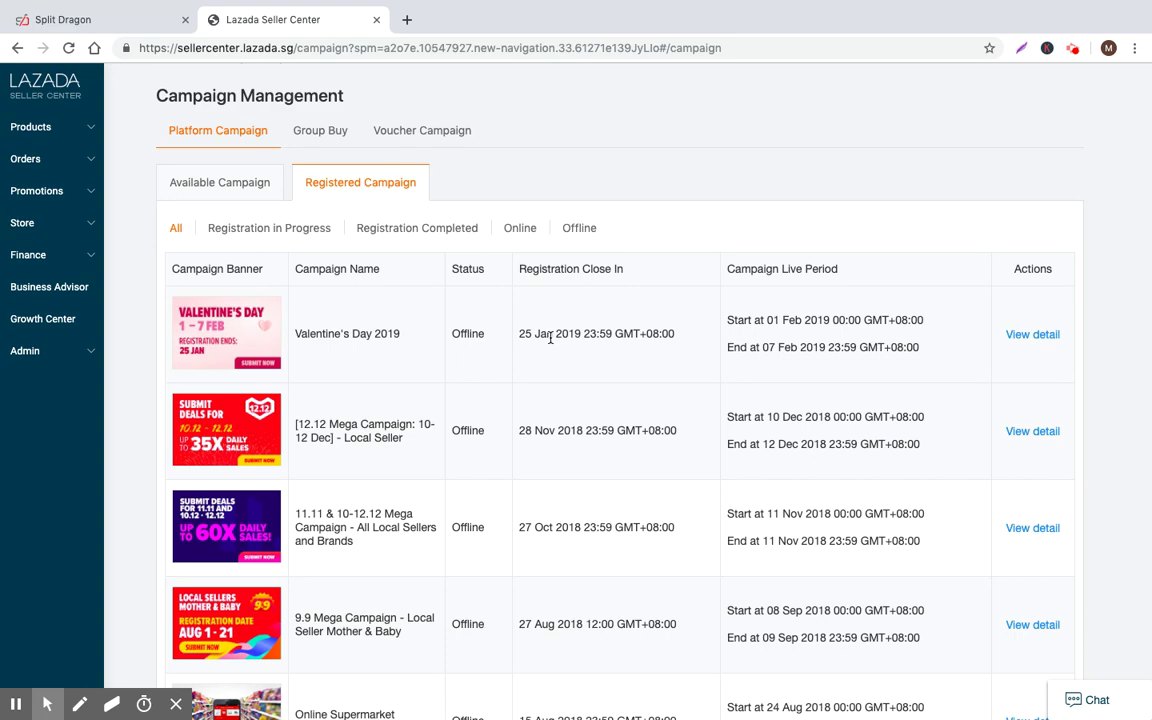
{"action": "left_click_drag", "start_coordinate": [795, 322], "coordinate": [887, 322]}
{"action": "left_click", "coordinate": [773, 357]}
{"action": "scroll", "coordinate": [770, 372], "scroll_direction": "down", "scroll_amount": 3}
{"action": "left_click_drag", "start_coordinate": [332, 582], "coordinate": [520, 589]}
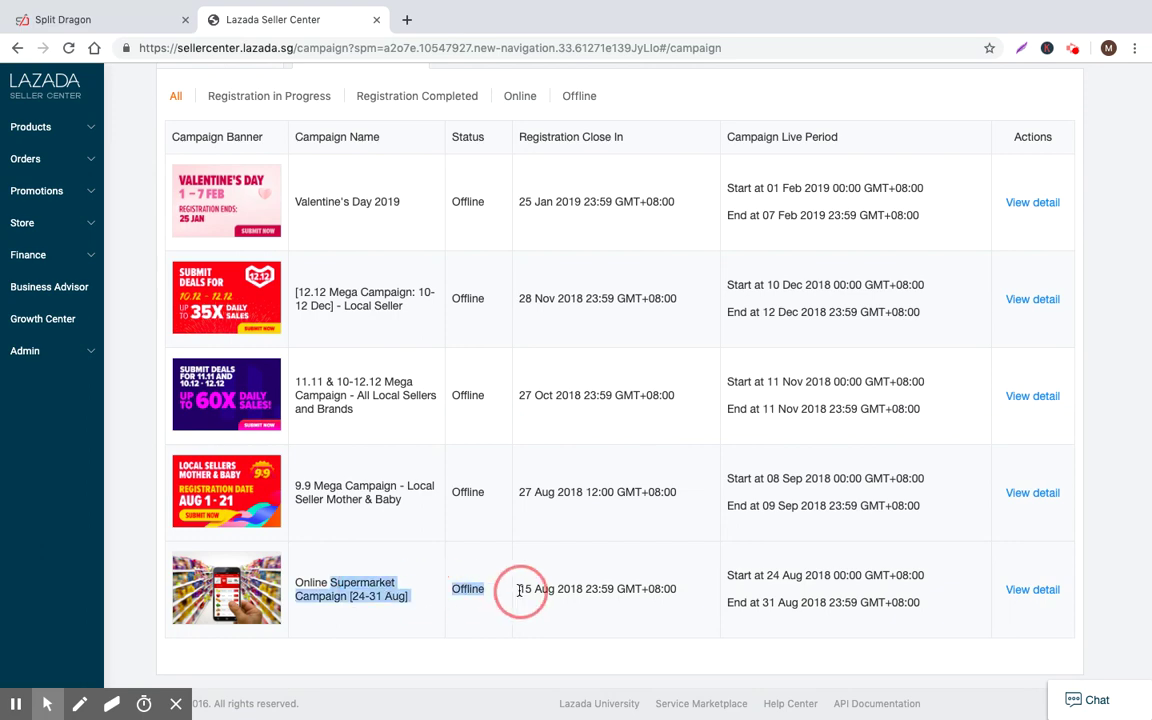
Step: View the details of the registered 9.9 Mega Campaign - Local Seller Mother & Baby, and return to Campaign Management
{"action": "left_click", "coordinate": [1036, 498]}
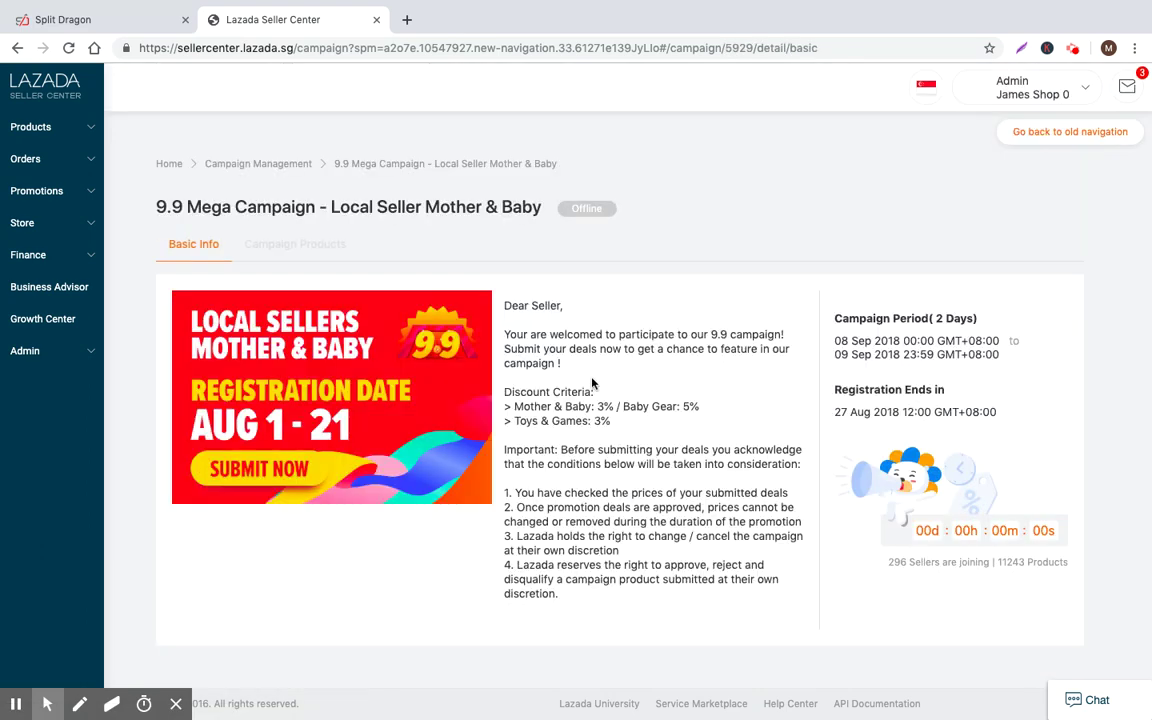
{"action": "left_click", "coordinate": [571, 342]}
{"action": "left_click", "coordinate": [250, 163]}
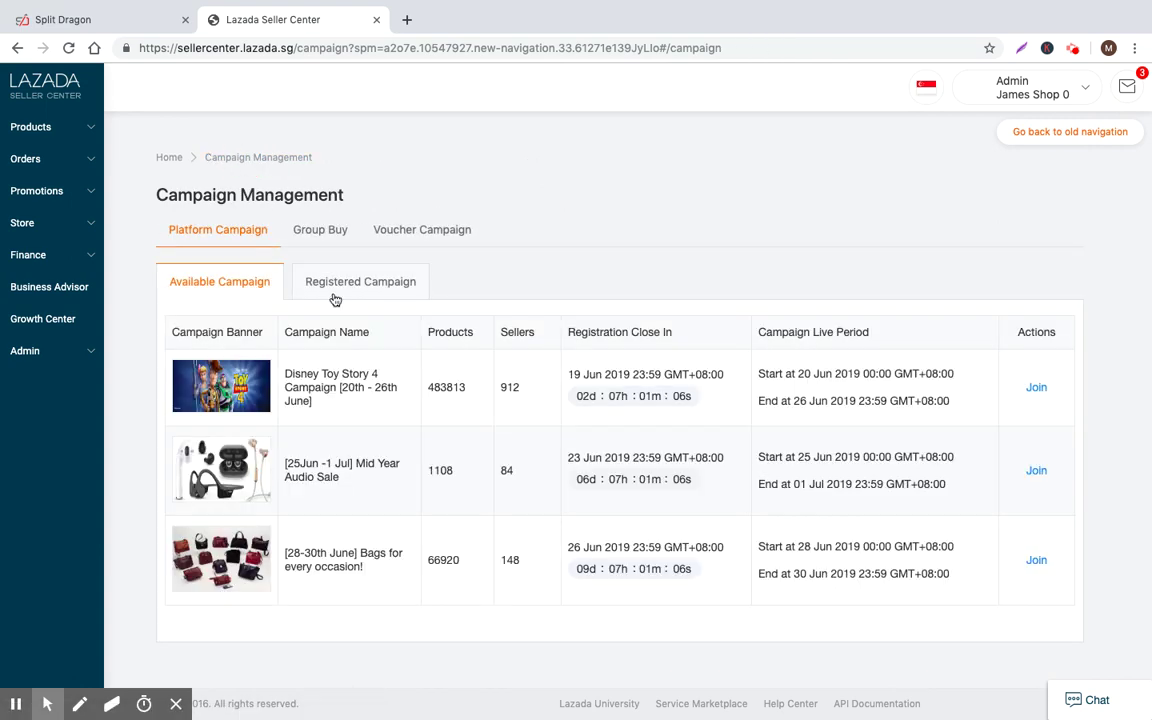
Step: Filter the registered campaigns by Registration in Progress, and list all of them again
{"action": "left_click", "coordinate": [338, 287]}
{"action": "scroll", "coordinate": [300, 326], "scroll_direction": "down", "scroll_amount": 2}
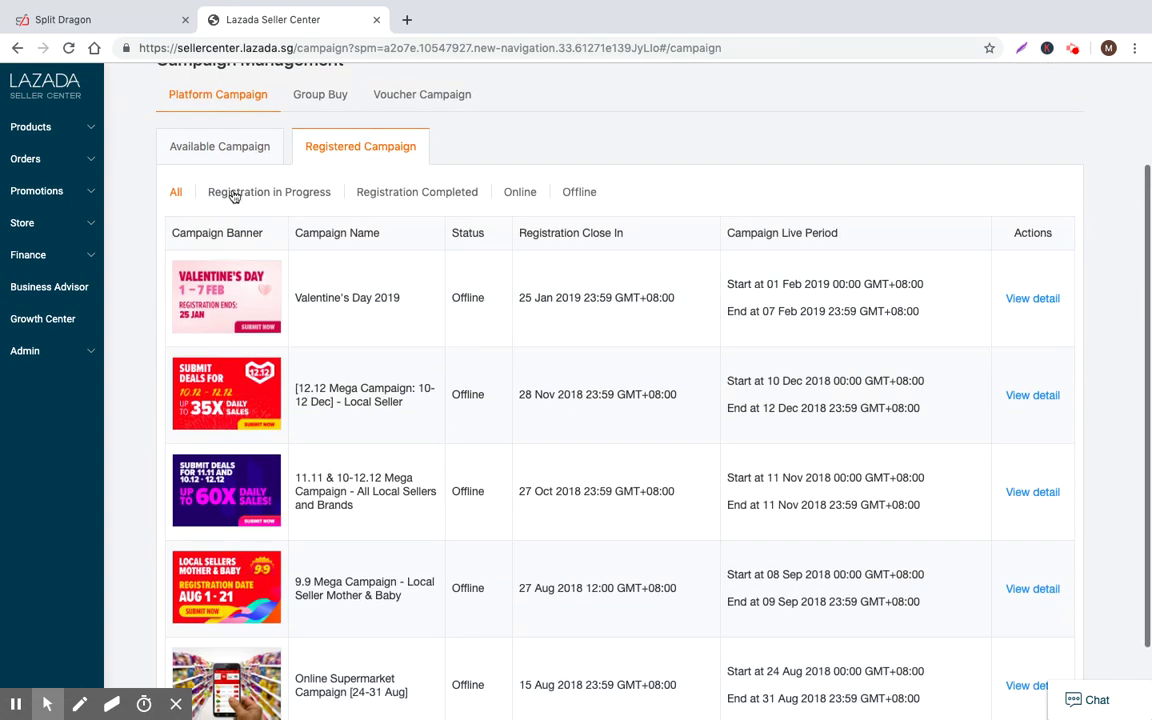
{"action": "left_click", "coordinate": [250, 190]}
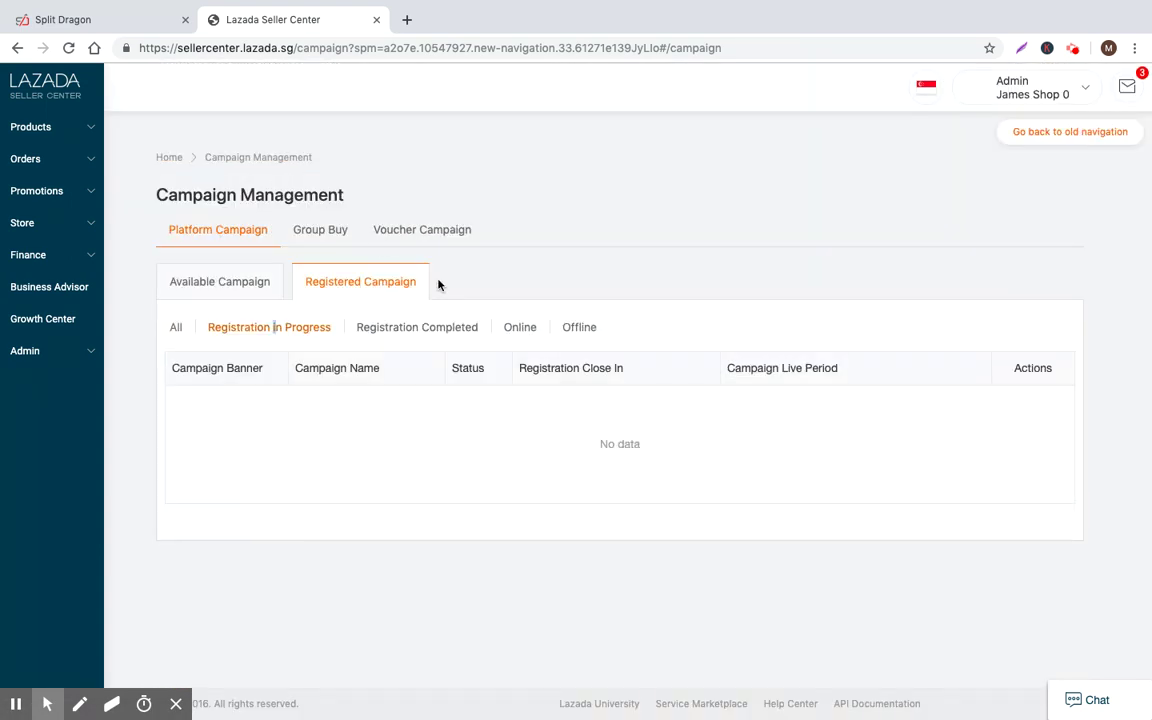
{"action": "left_click", "coordinate": [177, 327]}
{"action": "scroll", "coordinate": [339, 437], "scroll_direction": "down", "scroll_amount": 3}
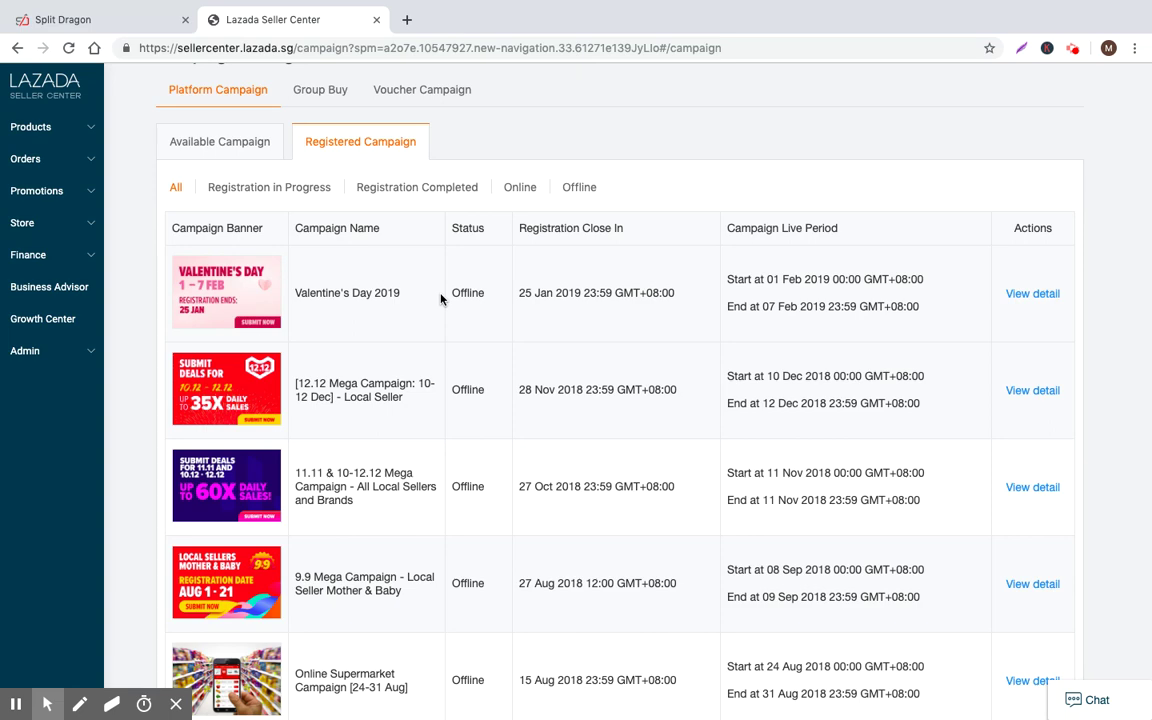
Step: Check the registered campaigns by status: Registration in Progress, Registration Completed and Online
{"action": "left_click", "coordinate": [219, 141]}
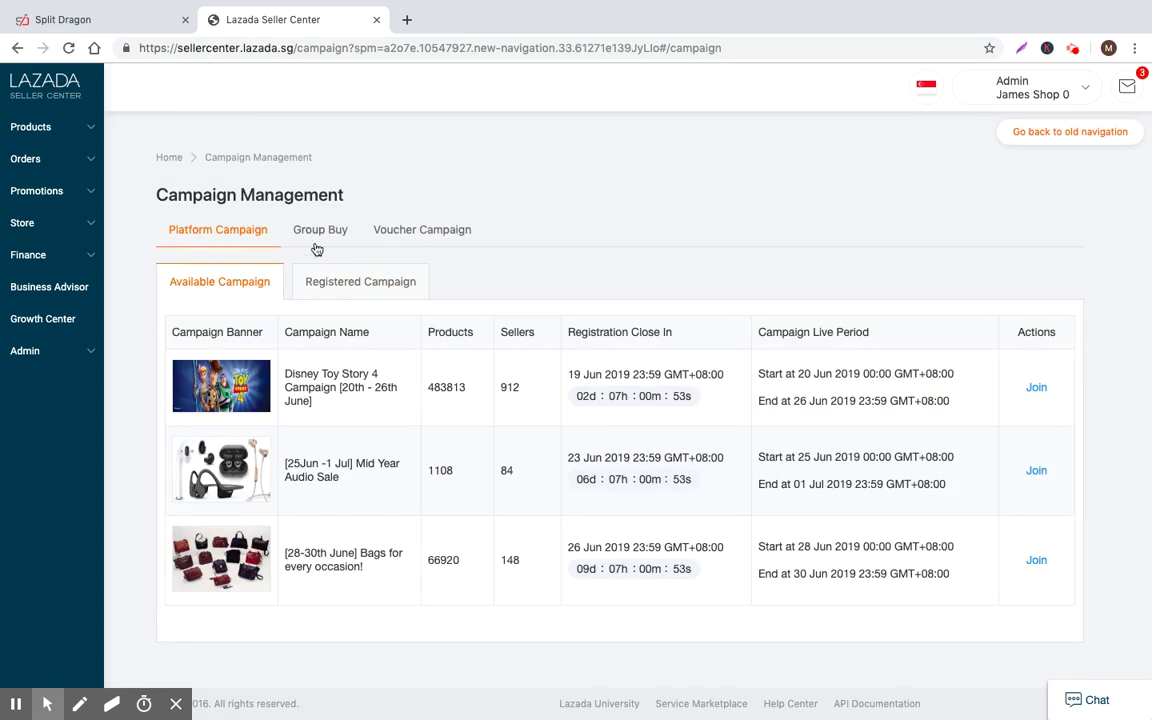
{"action": "left_click", "coordinate": [334, 287]}
{"action": "left_click", "coordinate": [312, 328]}
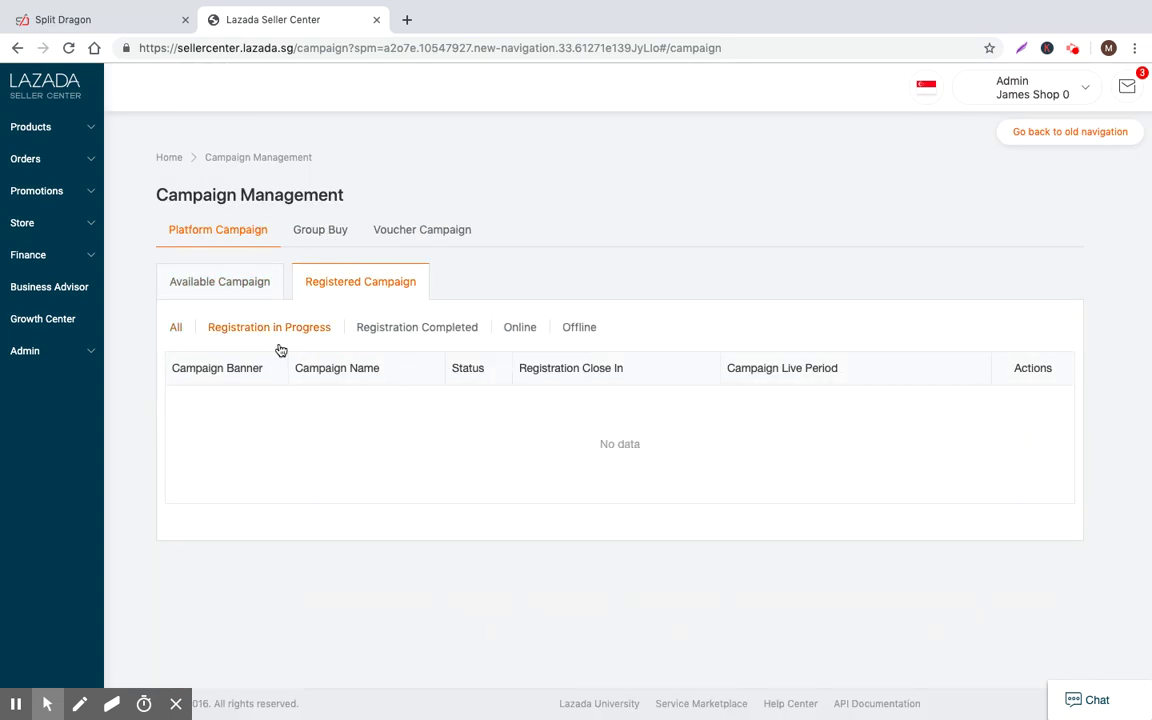
{"action": "left_click", "coordinate": [416, 334]}
{"action": "left_click", "coordinate": [517, 329]}
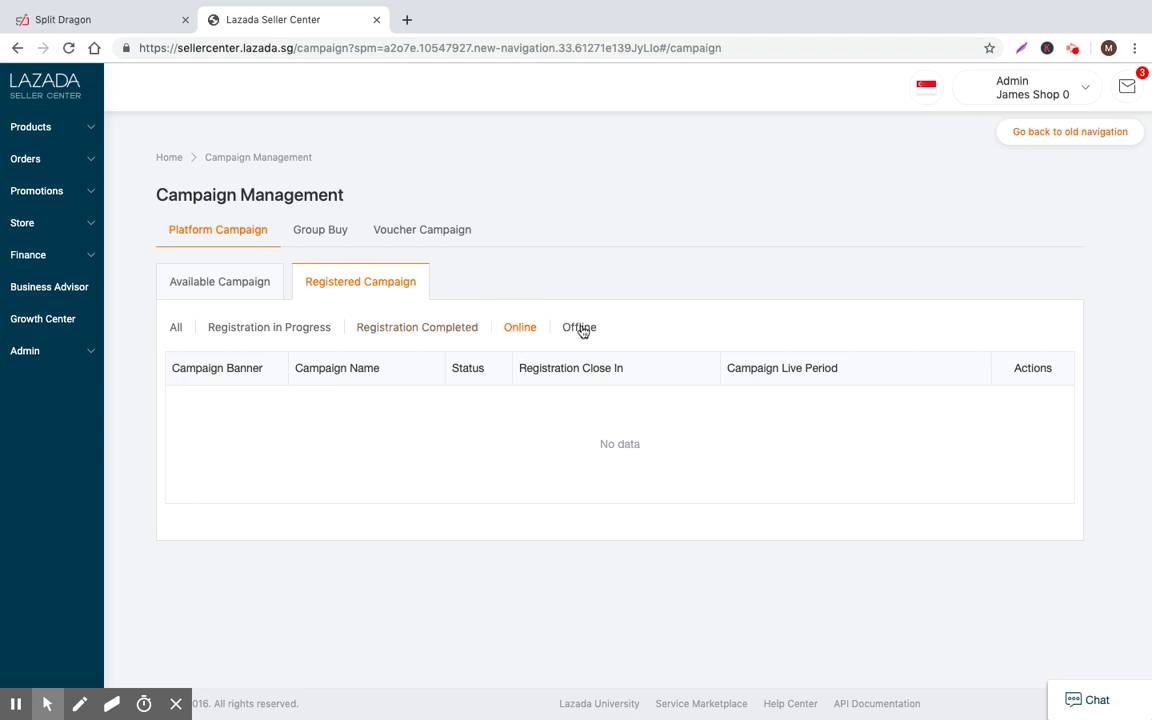
Step: Go back to the available campaigns and look at those offered under Group Buy and Voucher Campaign
{"action": "left_click", "coordinate": [255, 283]}
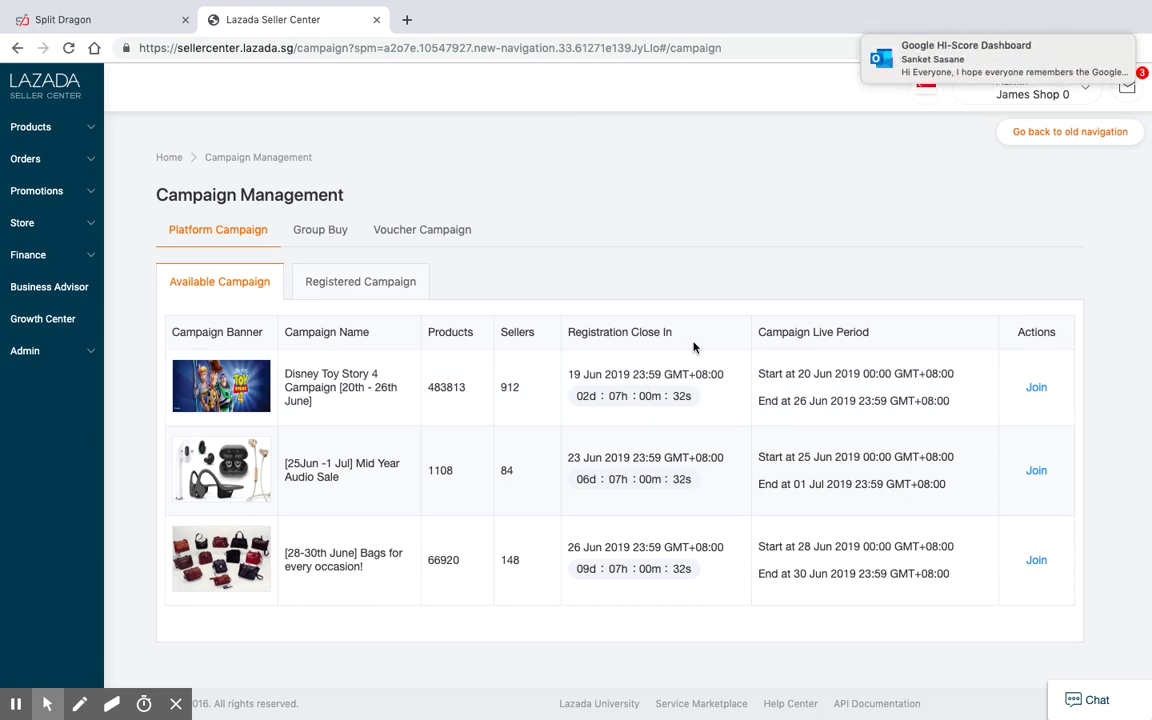
{"action": "scroll", "coordinate": [600, 430], "scroll_direction": "down", "scroll_amount": 1}
{"action": "left_click", "coordinate": [316, 236]}
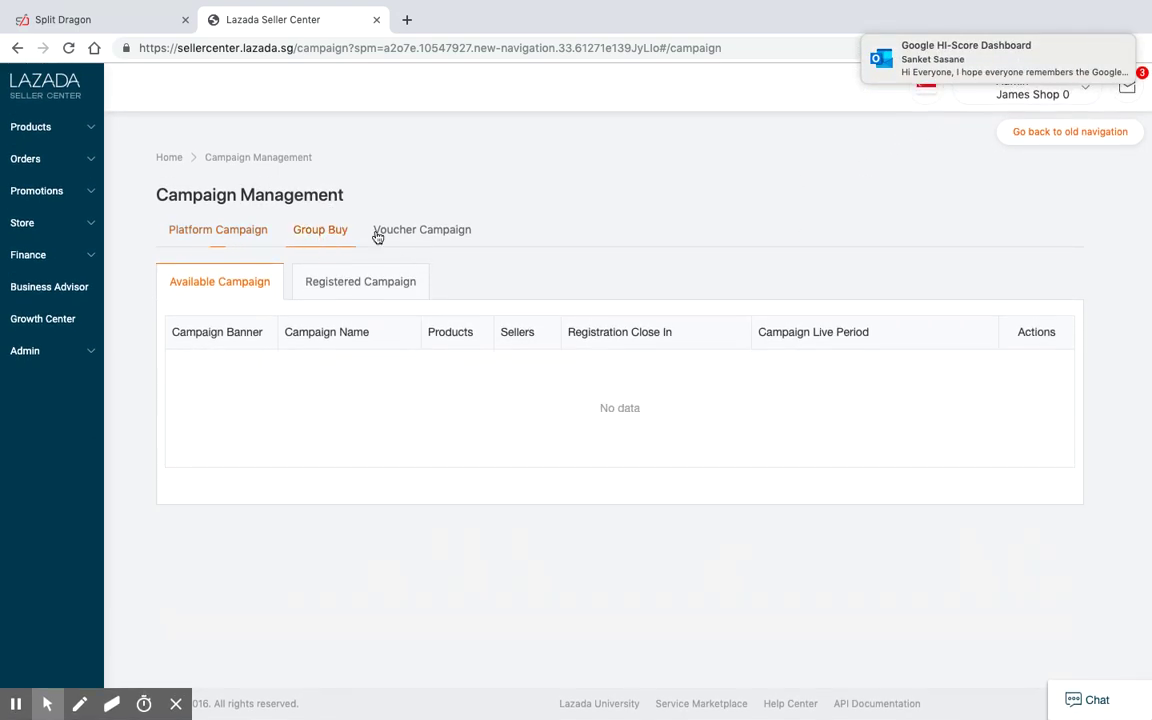
{"action": "left_click", "coordinate": [445, 242]}
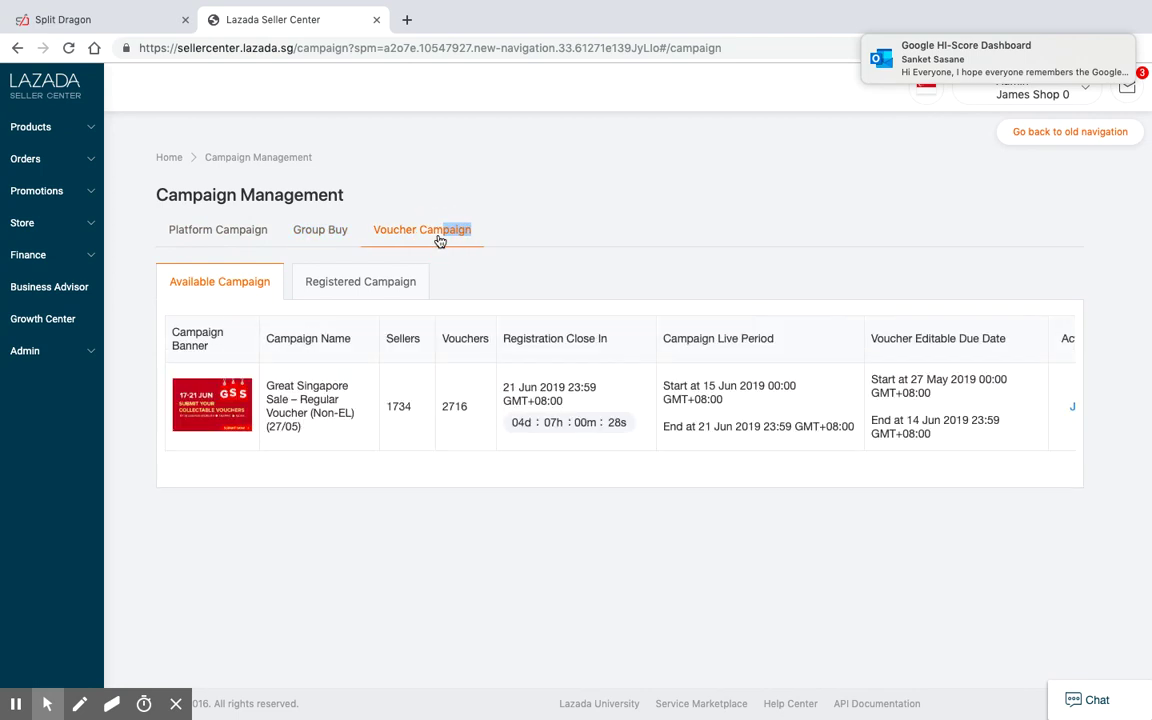
{"action": "left_click", "coordinate": [332, 231]}
{"action": "left_click", "coordinate": [416, 236]}
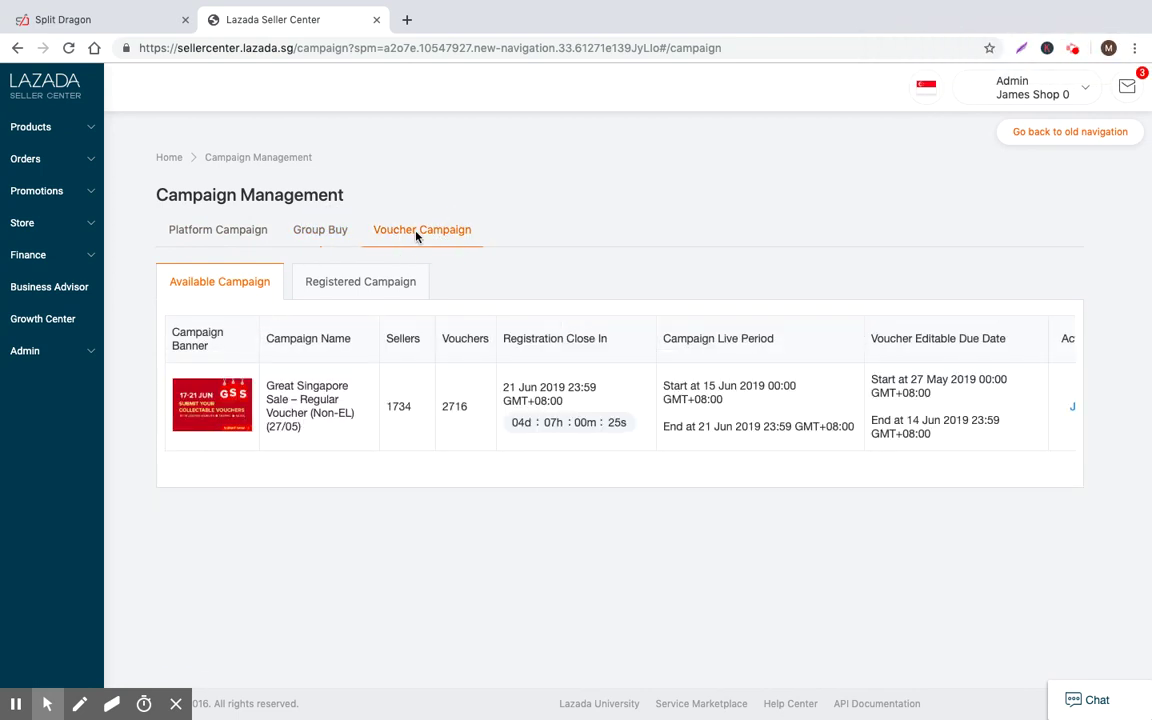
Step: Switch back to the available platform campaigns and look over the list
{"action": "left_click", "coordinate": [195, 231]}
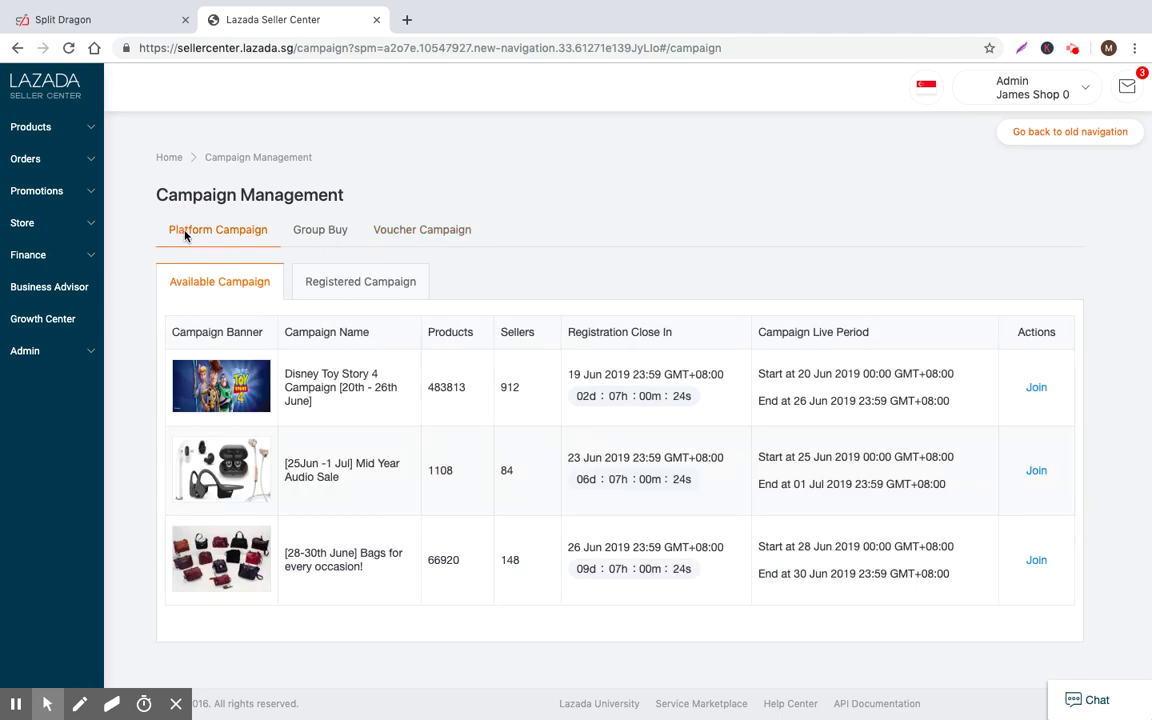
{"action": "scroll", "coordinate": [322, 399], "scroll_direction": "down", "scroll_amount": 1}
{"action": "scroll", "coordinate": [322, 399], "scroll_direction": "up", "scroll_amount": 1}
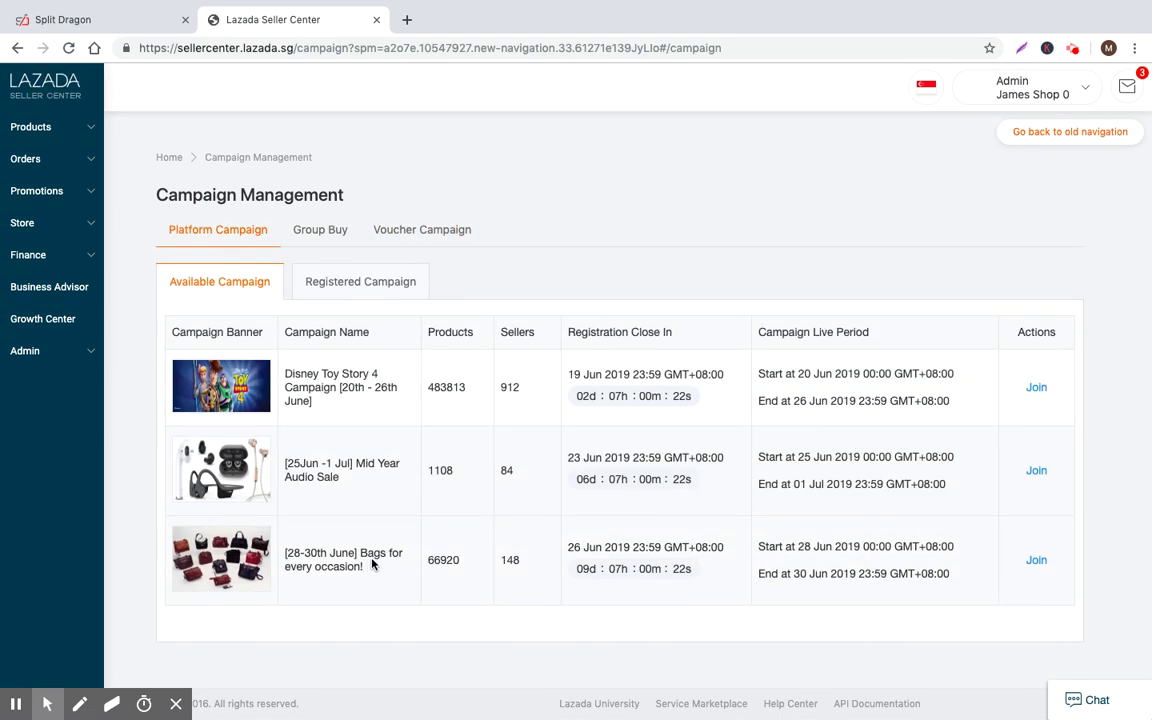